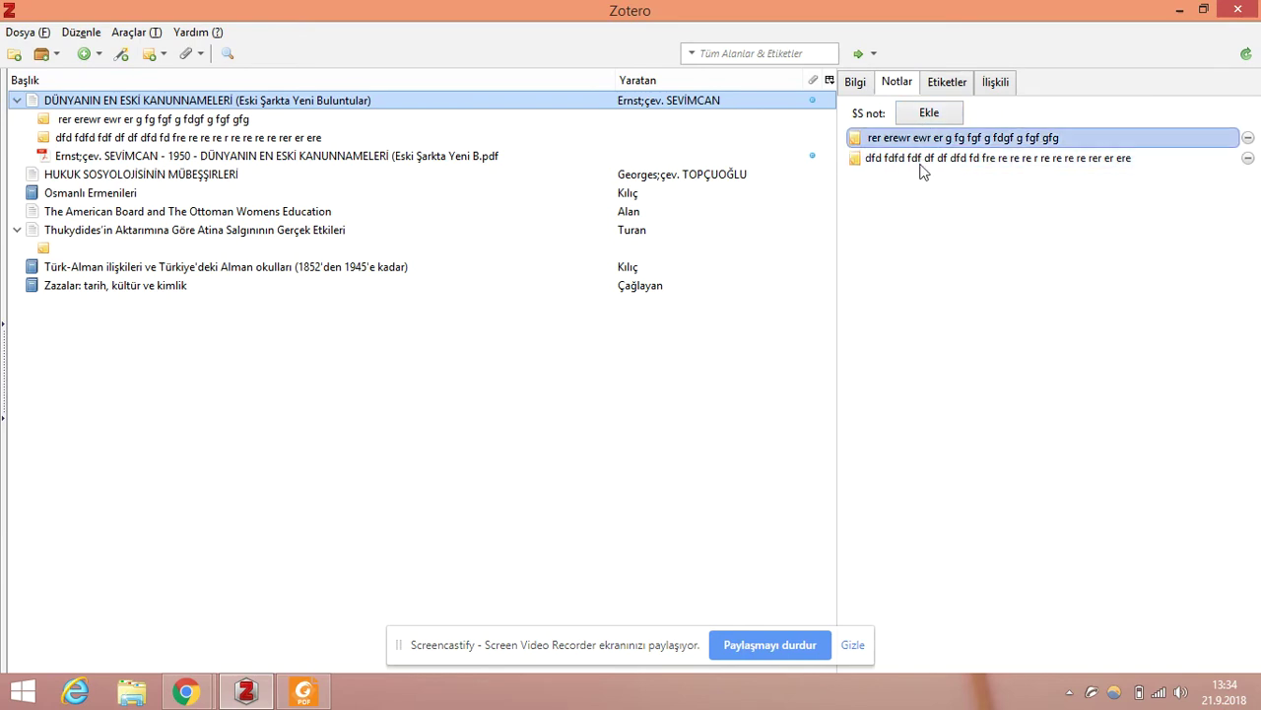
Delete the second note, beginning "dfd fdfd", from DÜNYANIN EN ESKİ KANUNNAMELERİ and open its remaining note for editing.
{"action": "left_click", "coordinate": [1247, 158]}
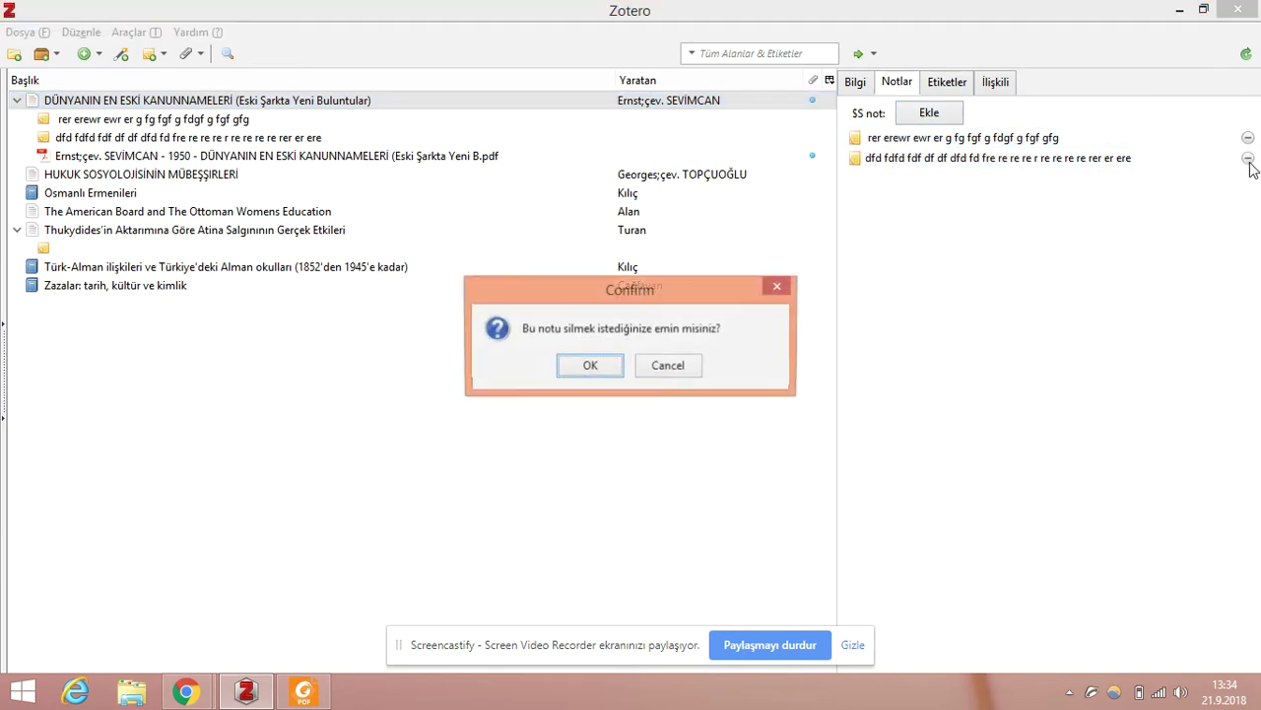
{"action": "left_click", "coordinate": [617, 370]}
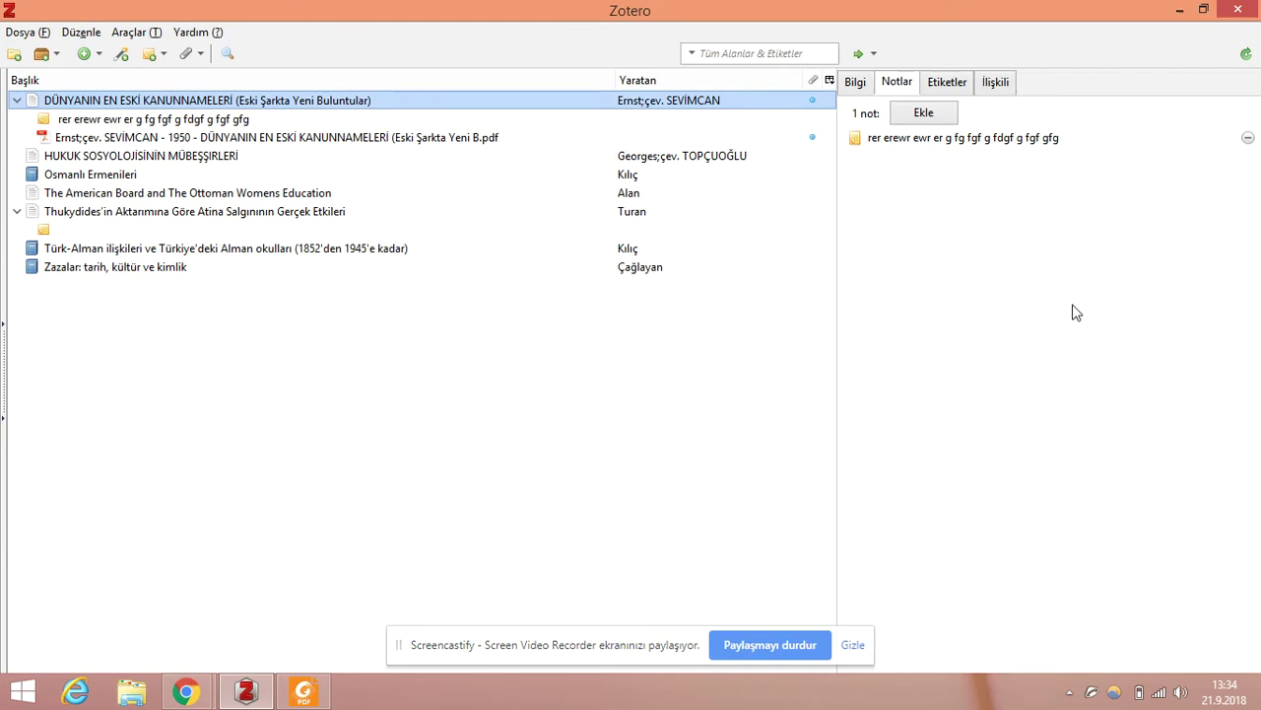
{"action": "left_click", "coordinate": [935, 140]}
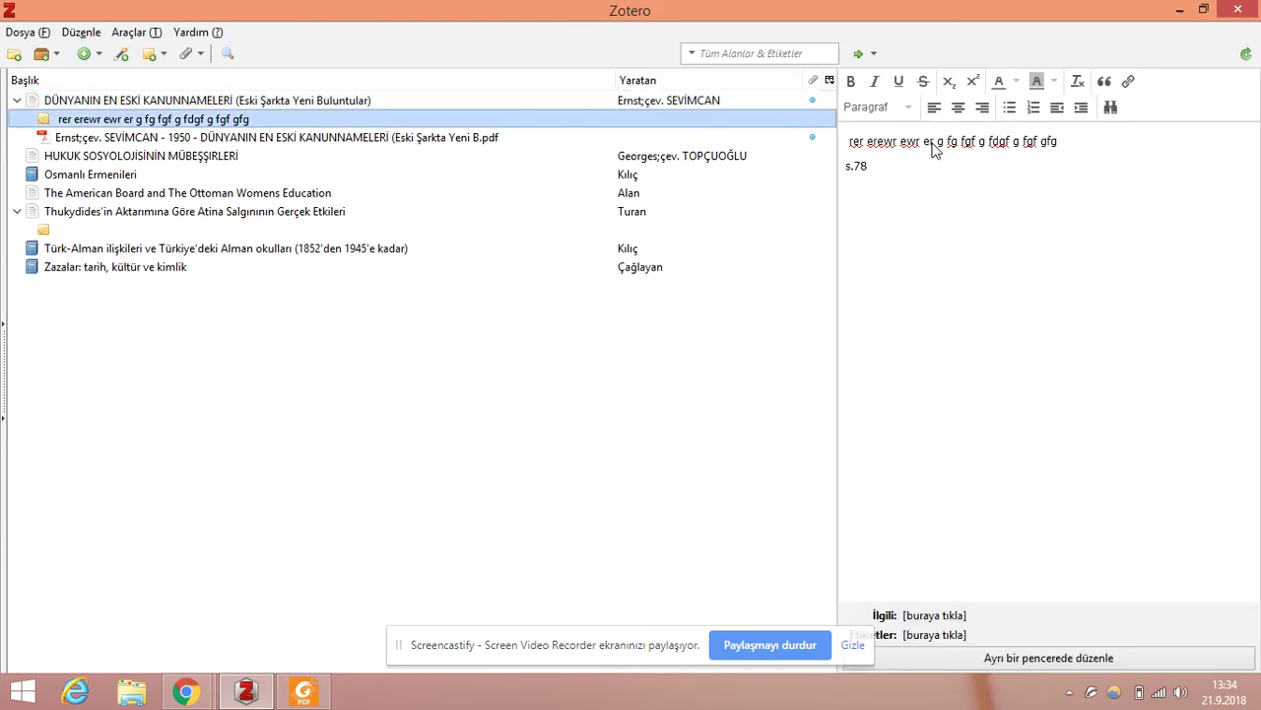
{"action": "double_click", "coordinate": [930, 141]}
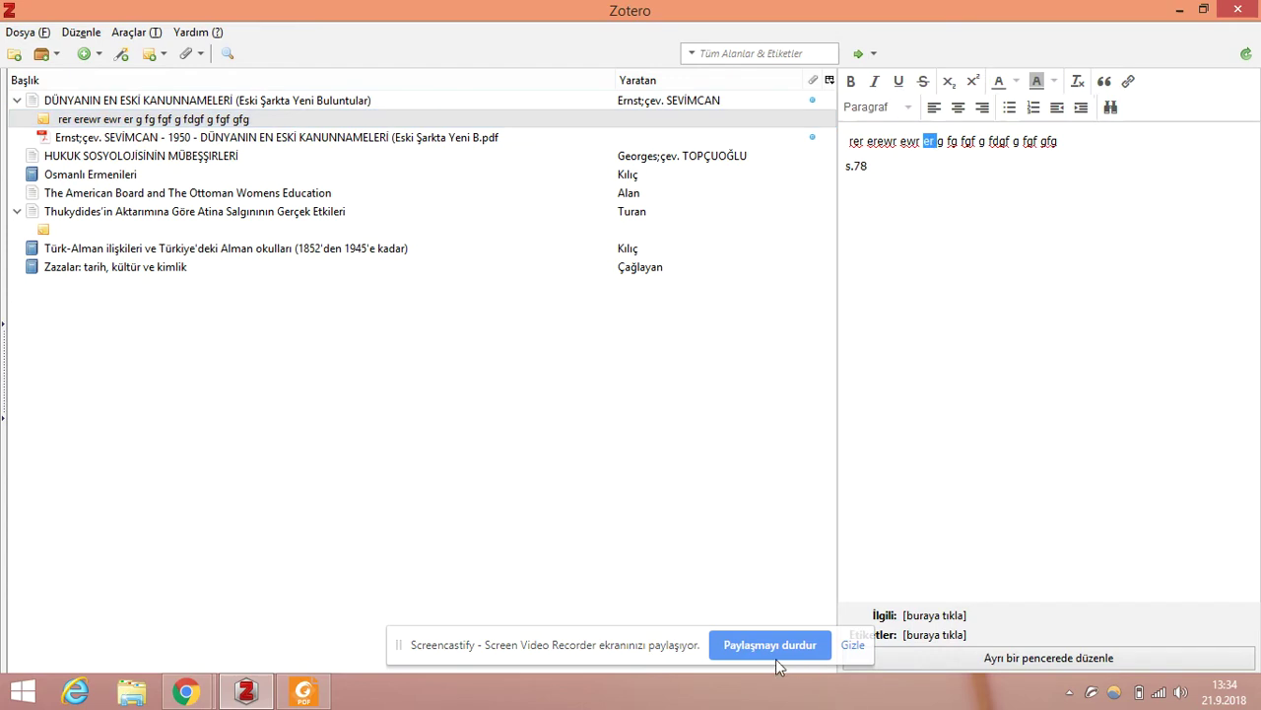
{"action": "left_click_drag", "start_coordinate": [652, 658], "coordinate": [645, 708]}
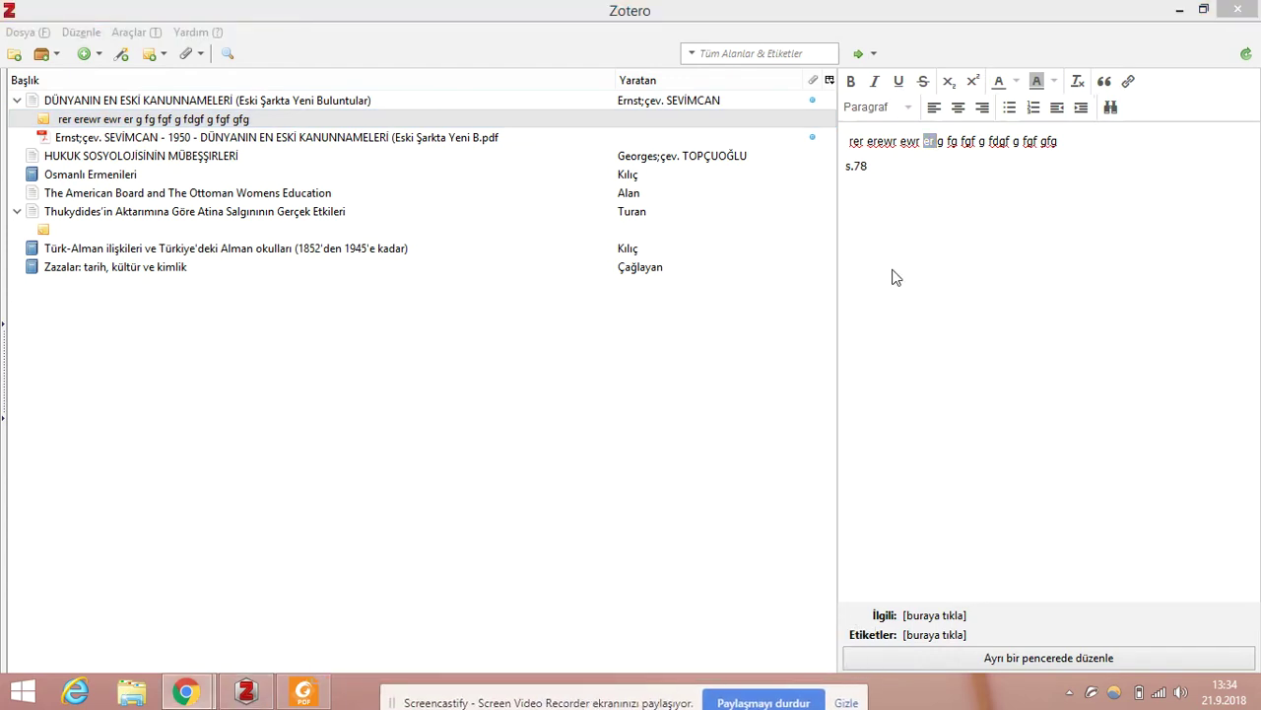
{"action": "left_click", "coordinate": [1089, 190]}
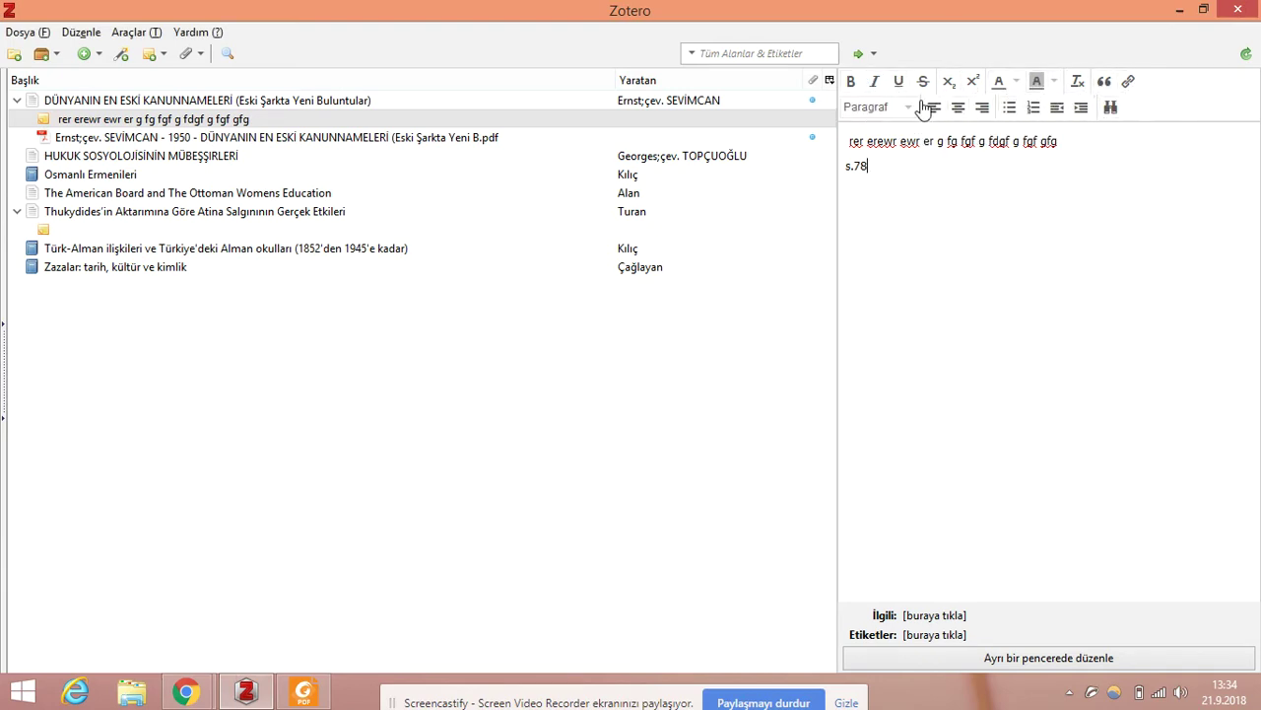
{"action": "left_click_drag", "start_coordinate": [889, 164], "coordinate": [1057, 139]}
{"action": "left_click", "coordinate": [1102, 149]}
Add the tags "osmanlı tarihi" and "millet sistemi" to the open note.
{"action": "left_click", "coordinate": [934, 635]}
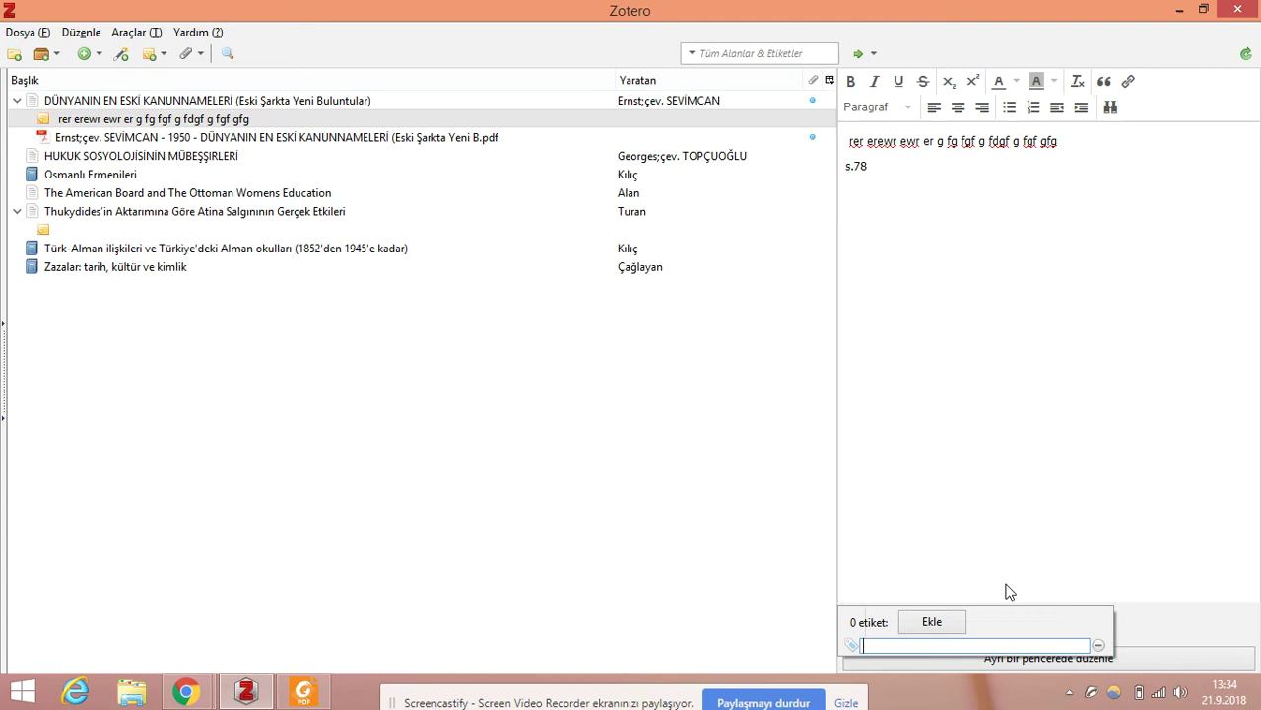
{"action": "type", "text": "osmanlı tarihi"}
{"action": "key", "text": "Return"}
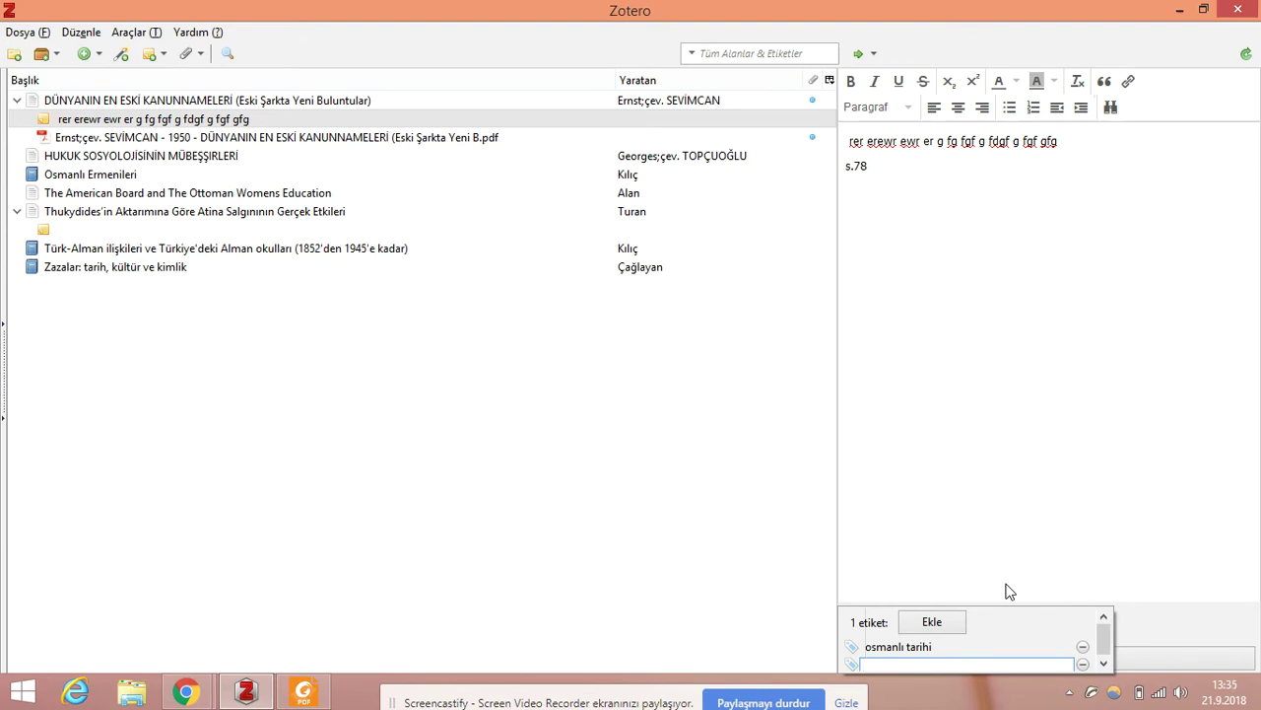
{"action": "type", "text": "mi"}
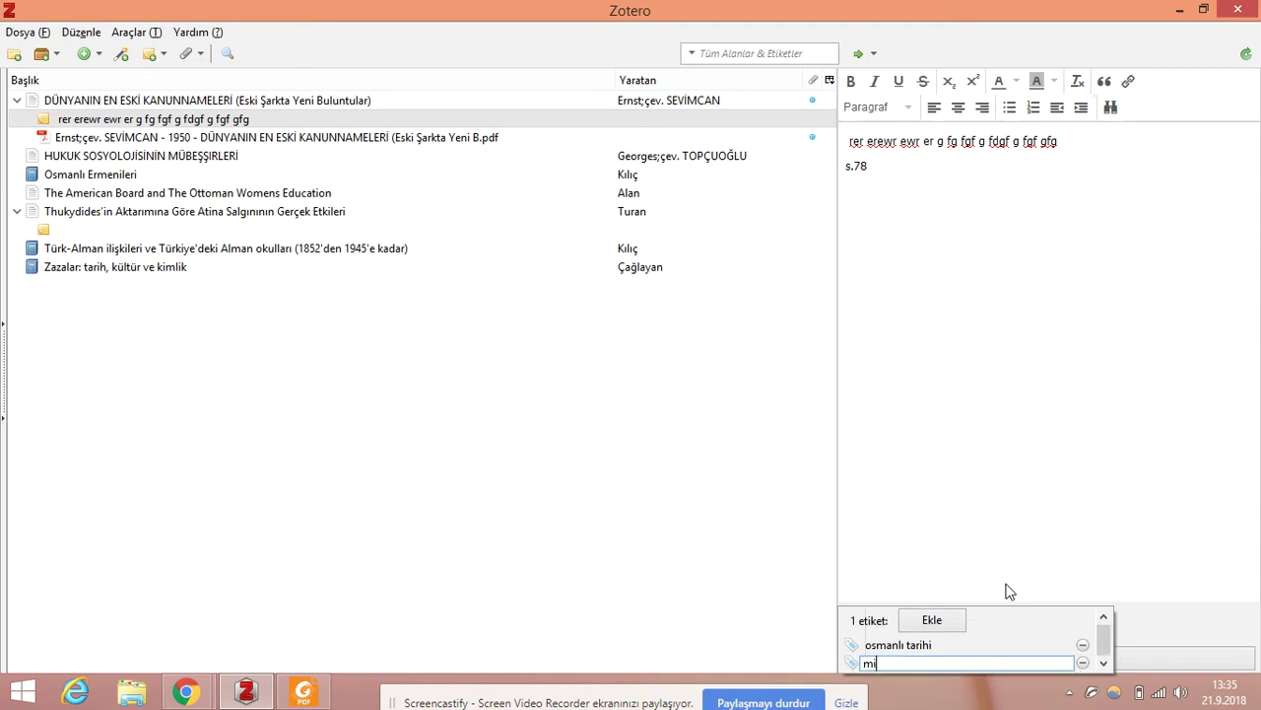
{"action": "type", "text": "llet sistemi"}
{"action": "key", "text": "Return"}
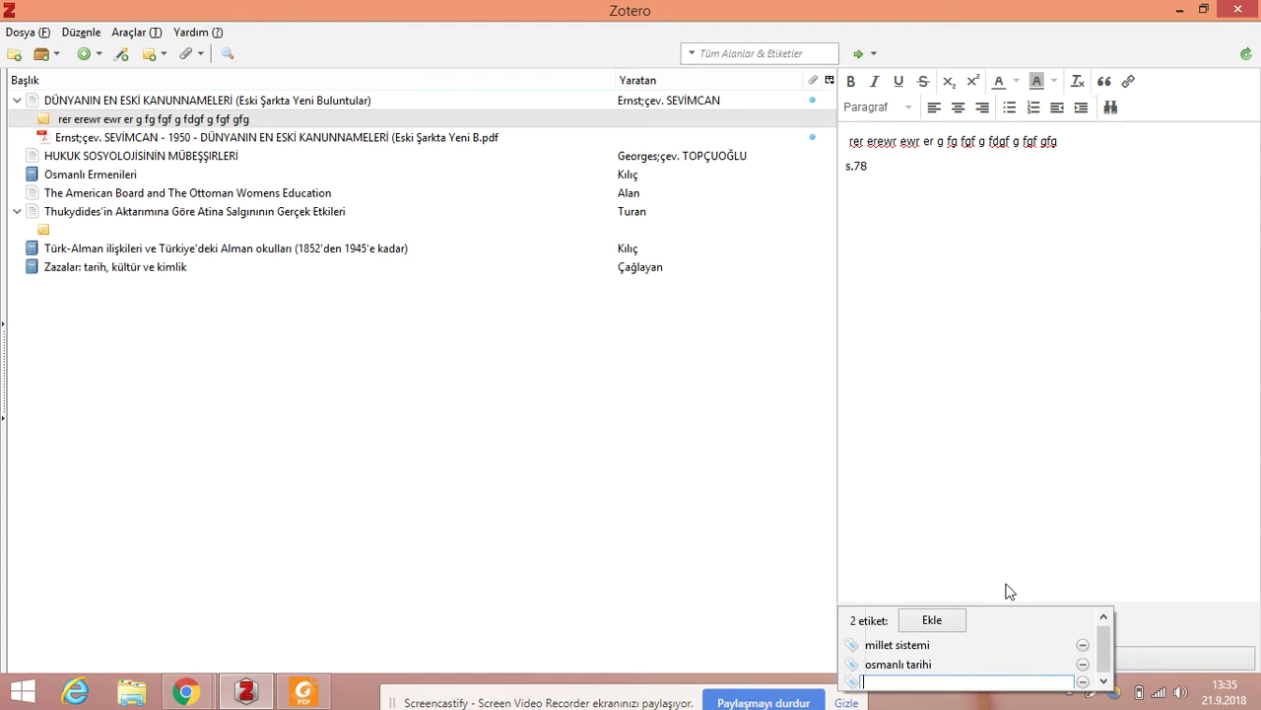
{"action": "left_click", "coordinate": [1074, 460]}
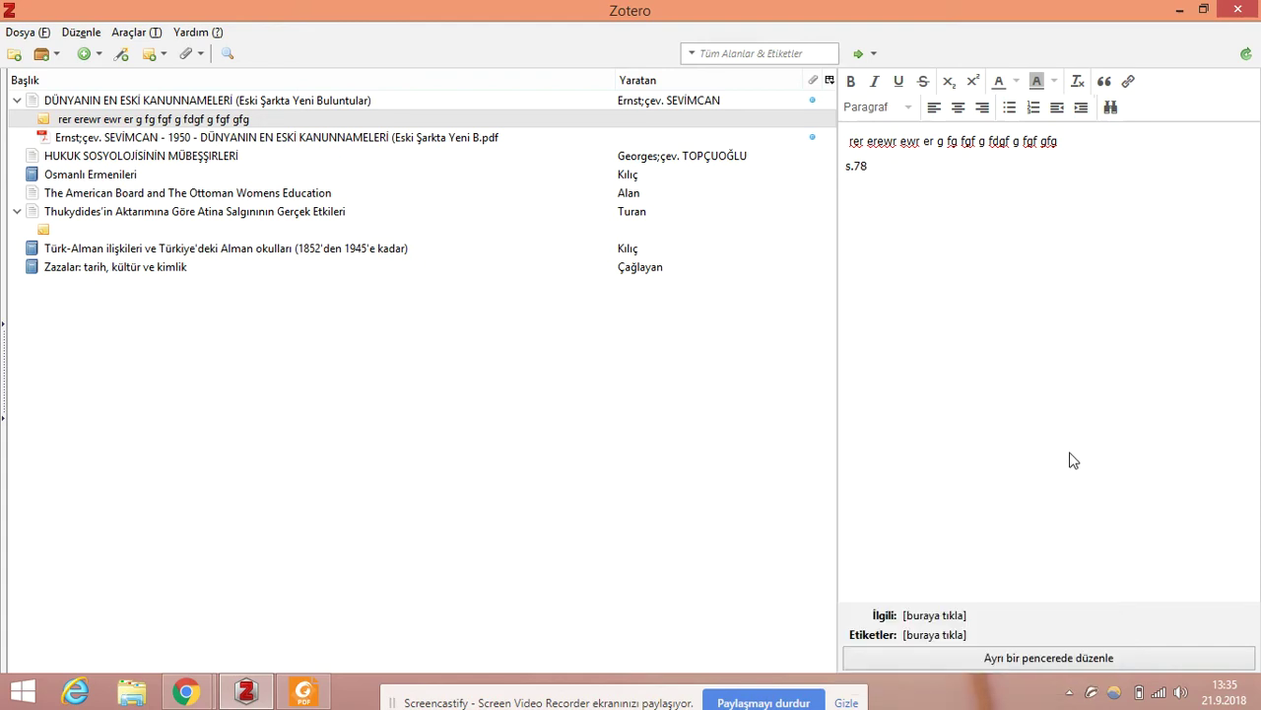
Open the note in a separate window, minimise the main Zotero window and move the note clear of the PDF.
{"action": "left_click", "coordinate": [1062, 659]}
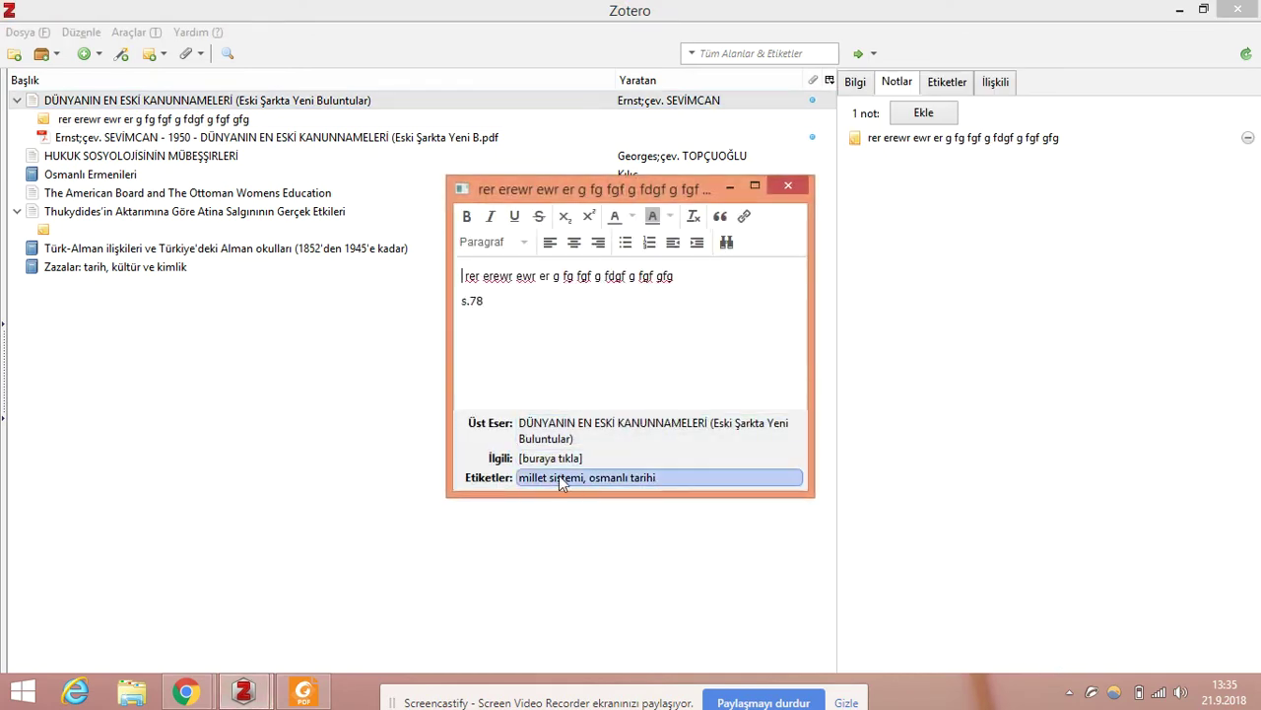
{"action": "left_click_drag", "start_coordinate": [702, 191], "coordinate": [719, 222]}
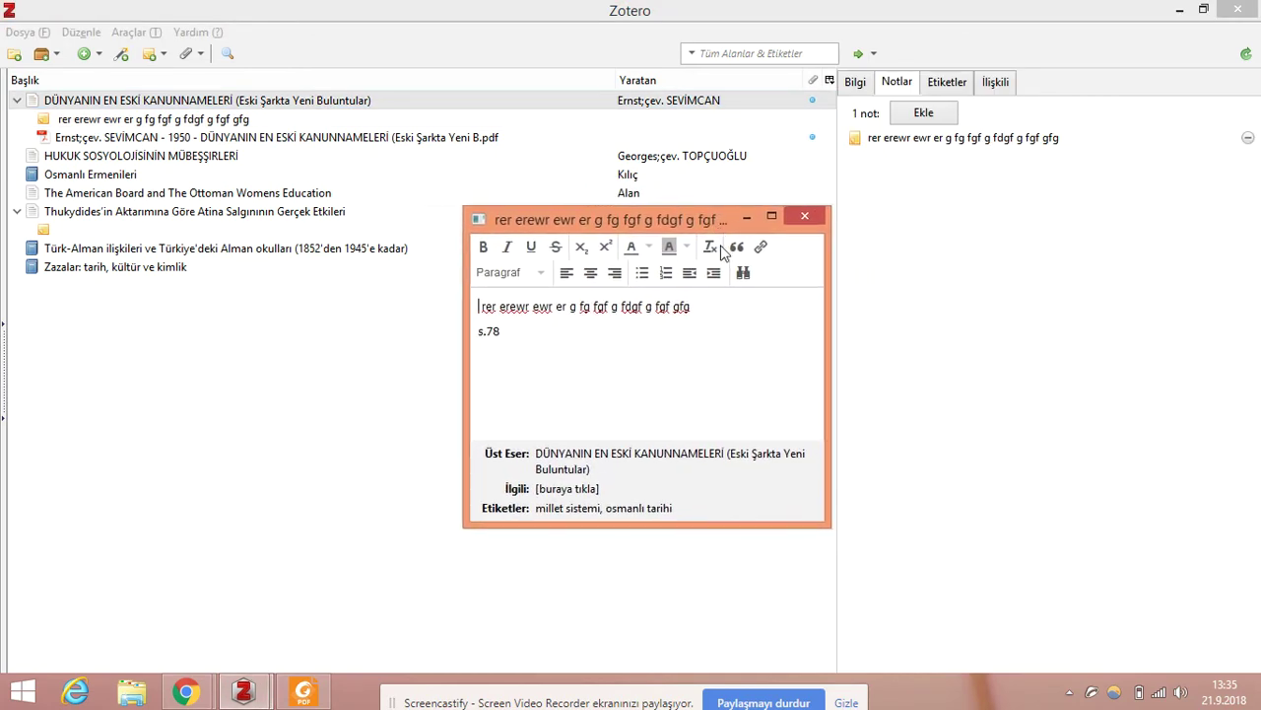
{"action": "left_click", "coordinate": [1192, 8]}
{"action": "left_click_drag", "start_coordinate": [586, 222], "coordinate": [843, 377]}
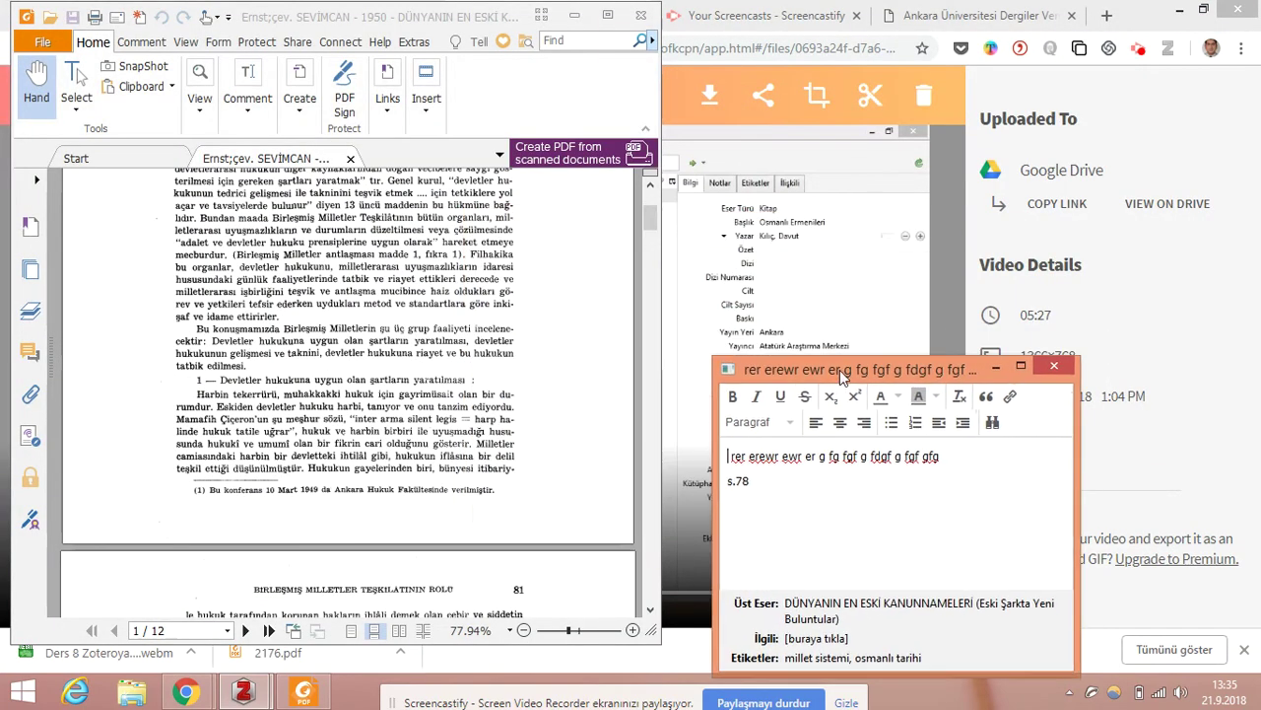
Maximise the PDF in Foxit Reader and bring the note window back in front, beside the page text.
{"action": "double_click", "coordinate": [497, 14]}
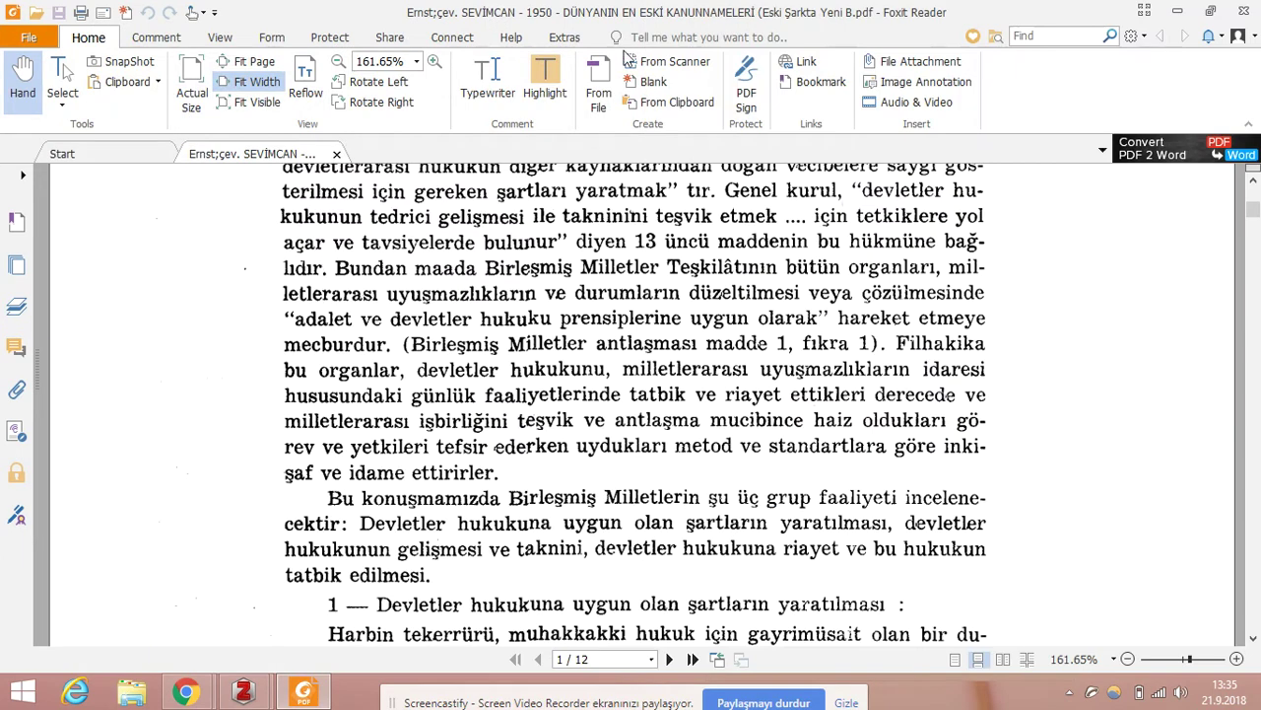
{"action": "mouse_move", "coordinate": [244, 692]}
{"action": "left_click", "coordinate": [363, 611]}
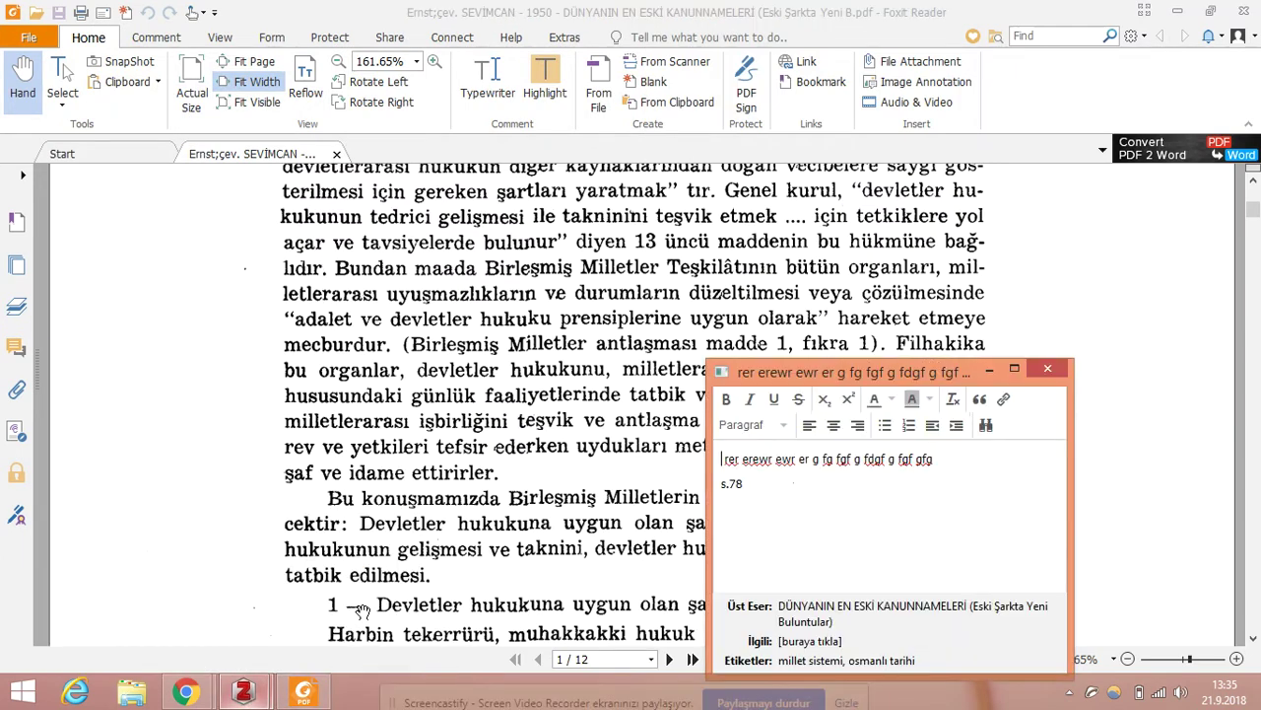
{"action": "left_click_drag", "start_coordinate": [862, 371], "coordinate": [1025, 229]}
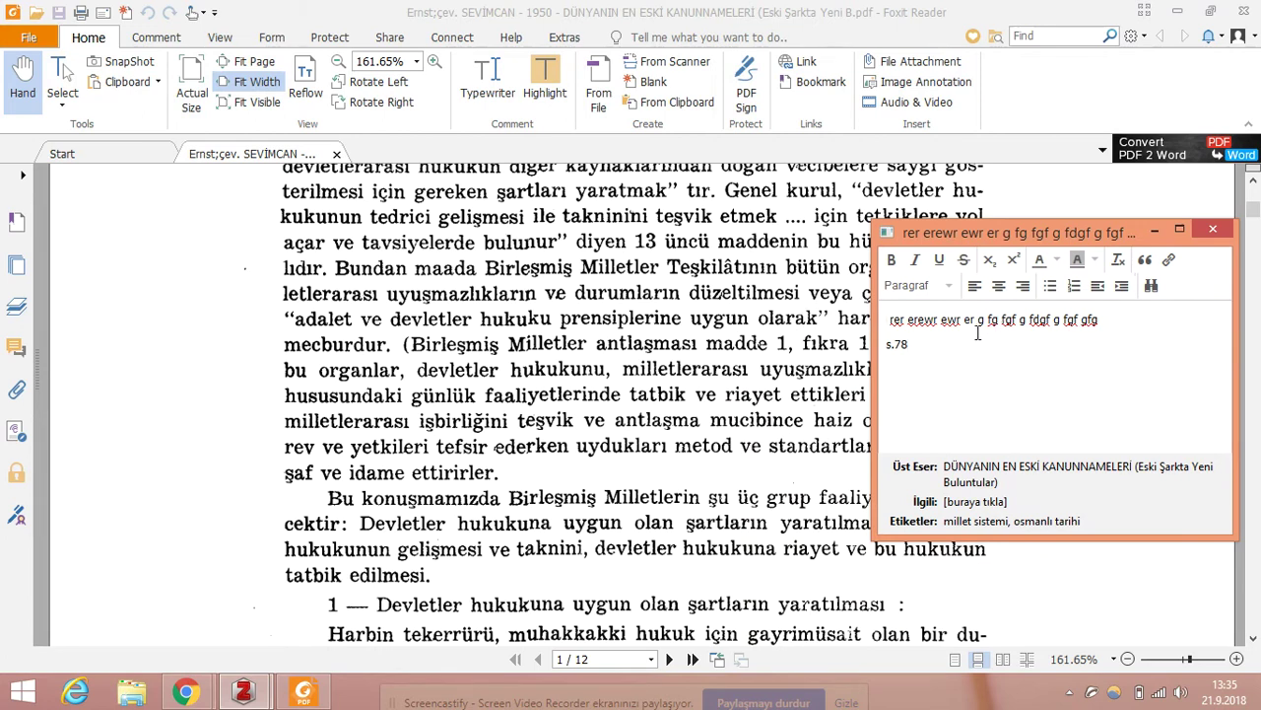
{"action": "left_click_drag", "start_coordinate": [986, 235], "coordinate": [1008, 214]}
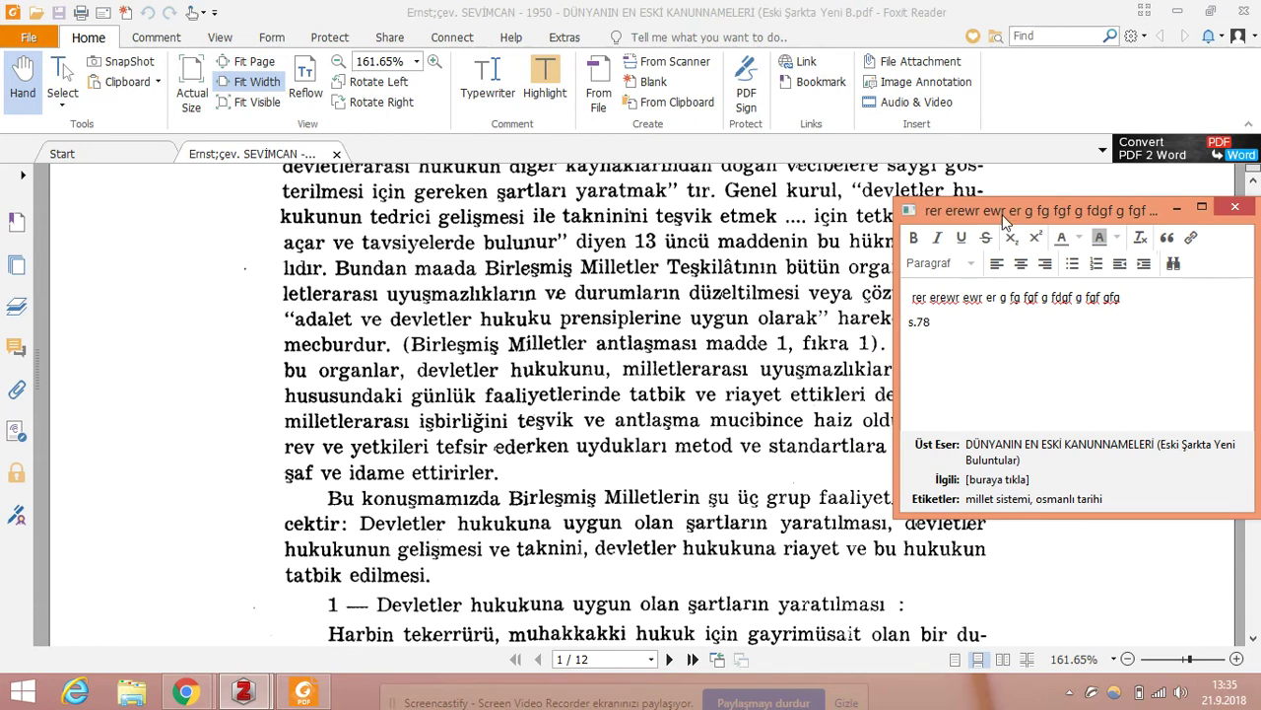
Append "ddsdsdsdsd" to the first line of the note and close its window.
{"action": "left_click", "coordinate": [1139, 296]}
{"action": "type", "text": "ddsdsdsdsd"}
{"action": "left_click", "coordinate": [1134, 365]}
{"action": "left_click", "coordinate": [1236, 207]}
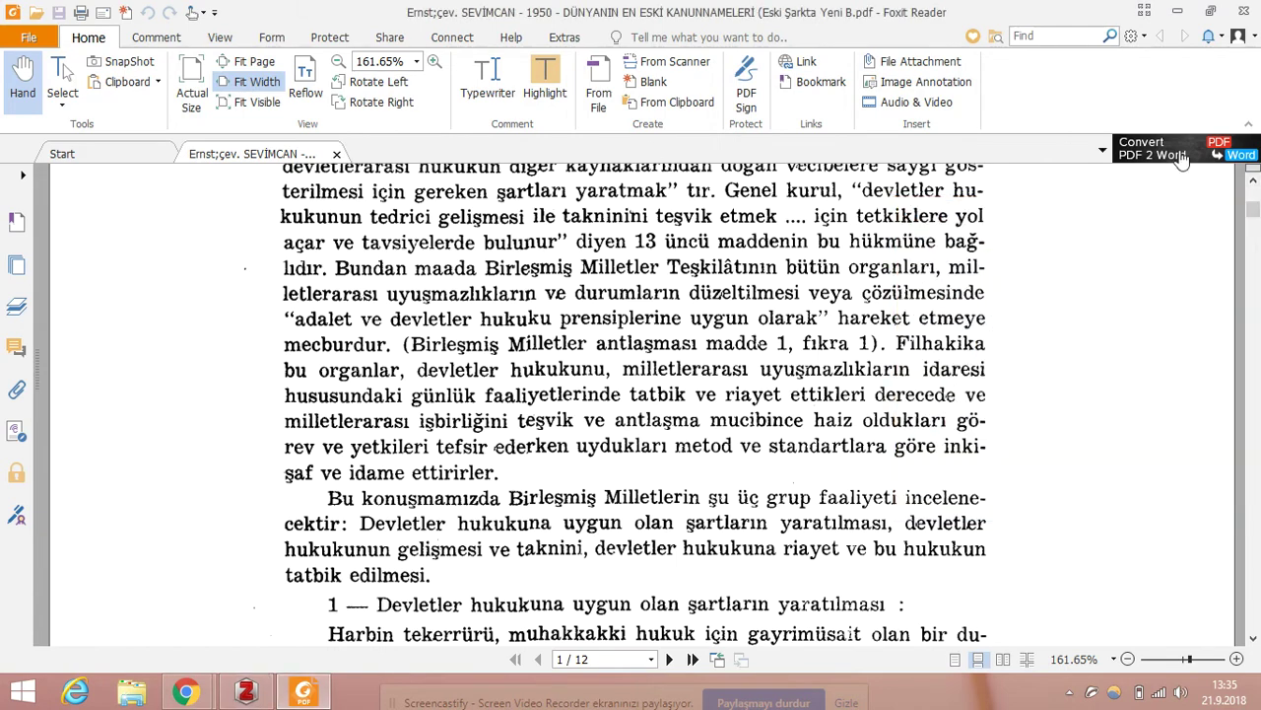
Minimise the PDF reader, switch back to Zotero and open the edited note of DÜNYANIN EN ESKİ KANUNNAMELERİ.
{"action": "left_click", "coordinate": [1179, 14]}
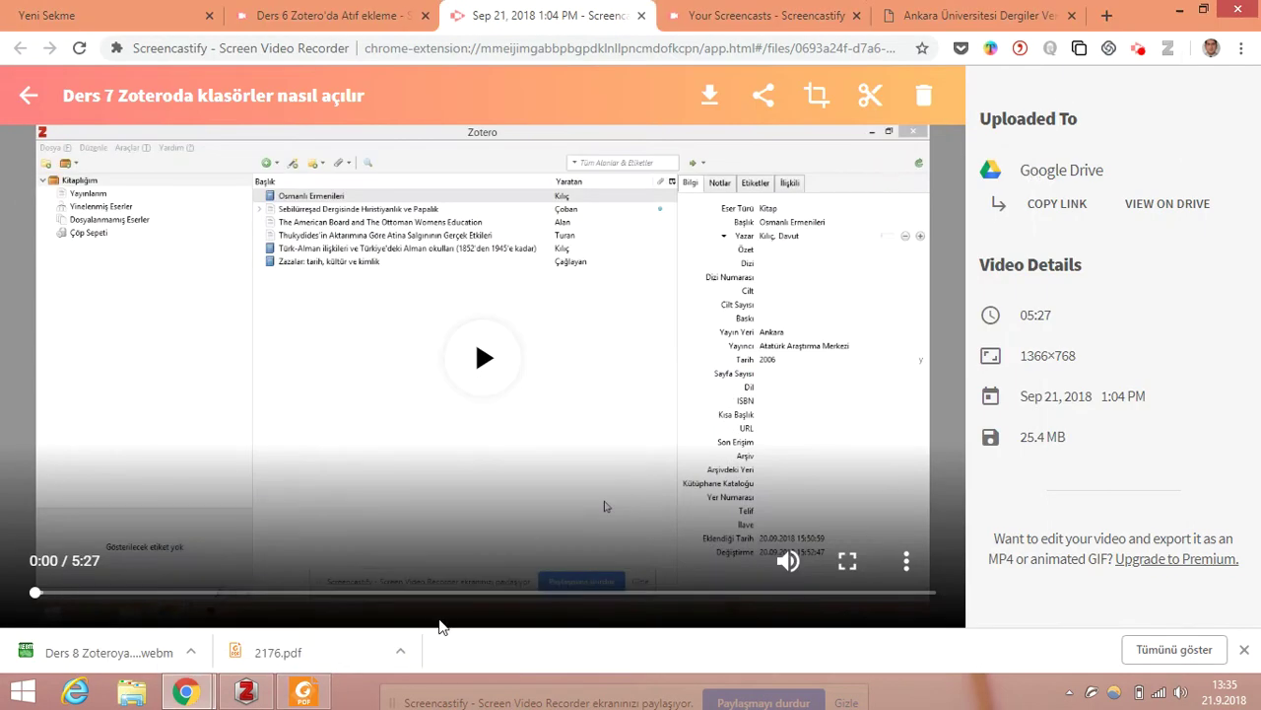
{"action": "left_click", "coordinate": [245, 692]}
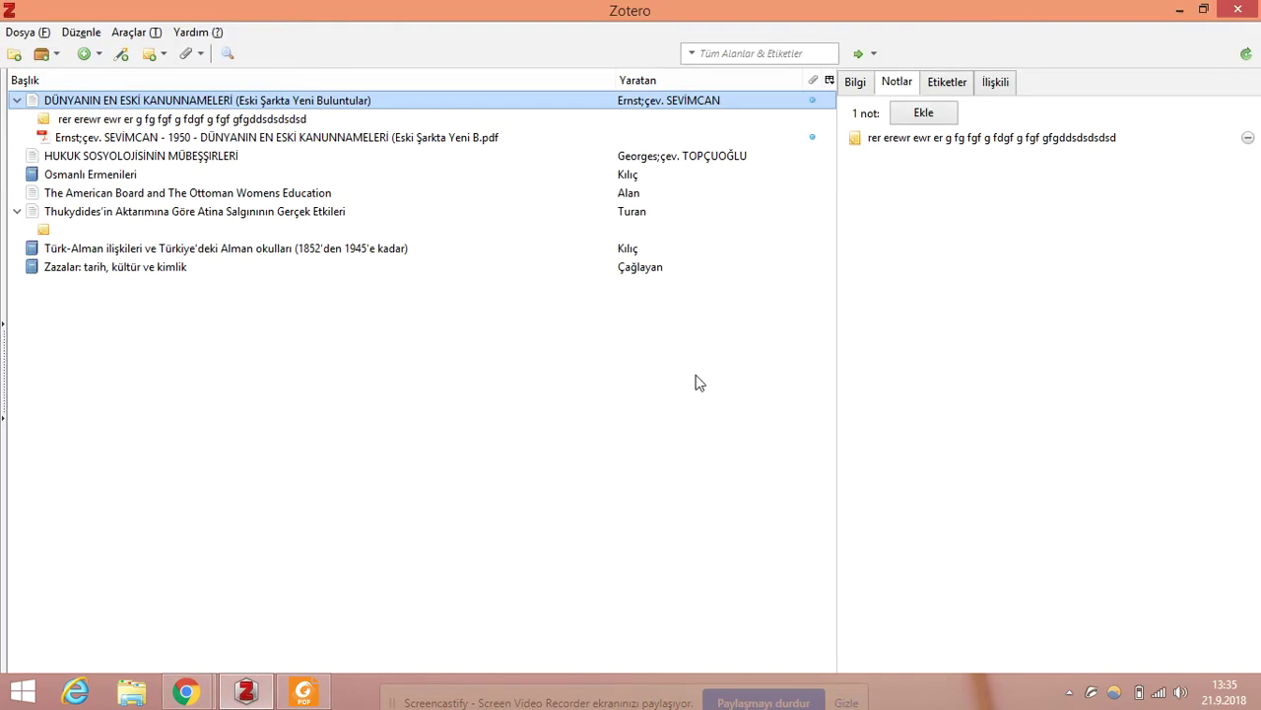
{"action": "left_click", "coordinate": [911, 143]}
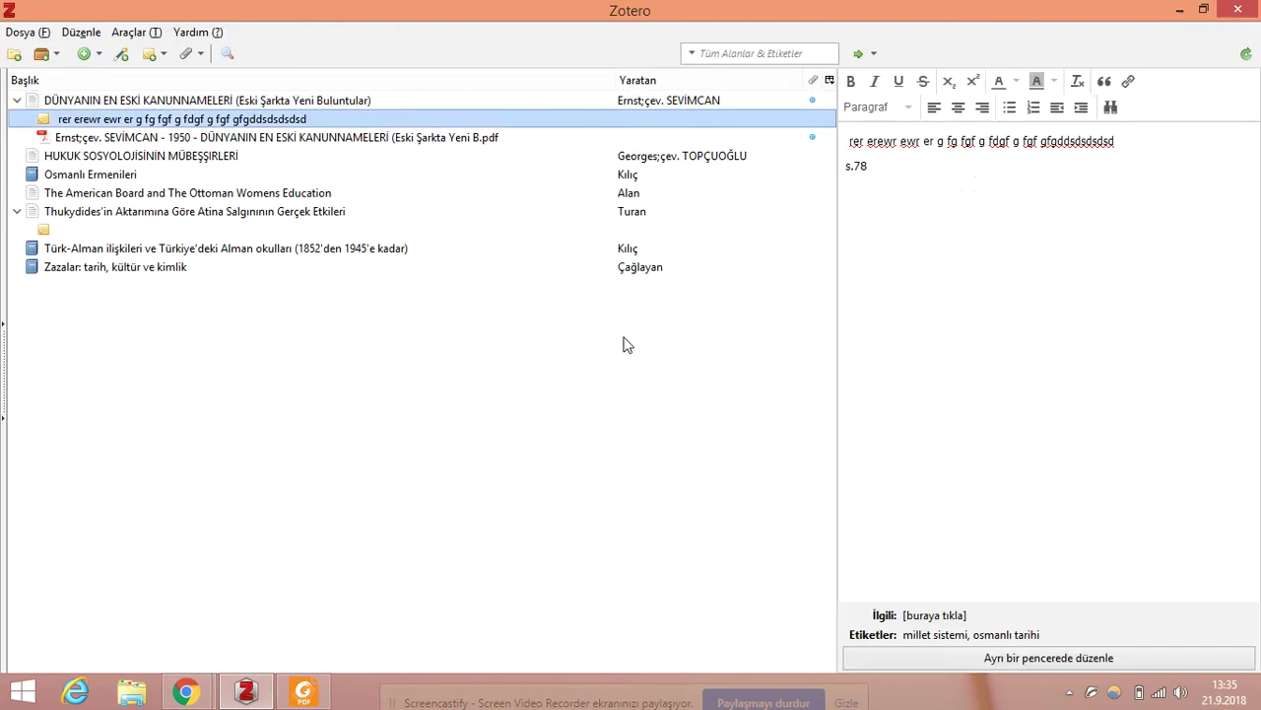
Reveal and widen the collections pane, and enlarge the tag selector below the collections.
{"action": "left_click_drag", "start_coordinate": [4, 352], "coordinate": [227, 362]}
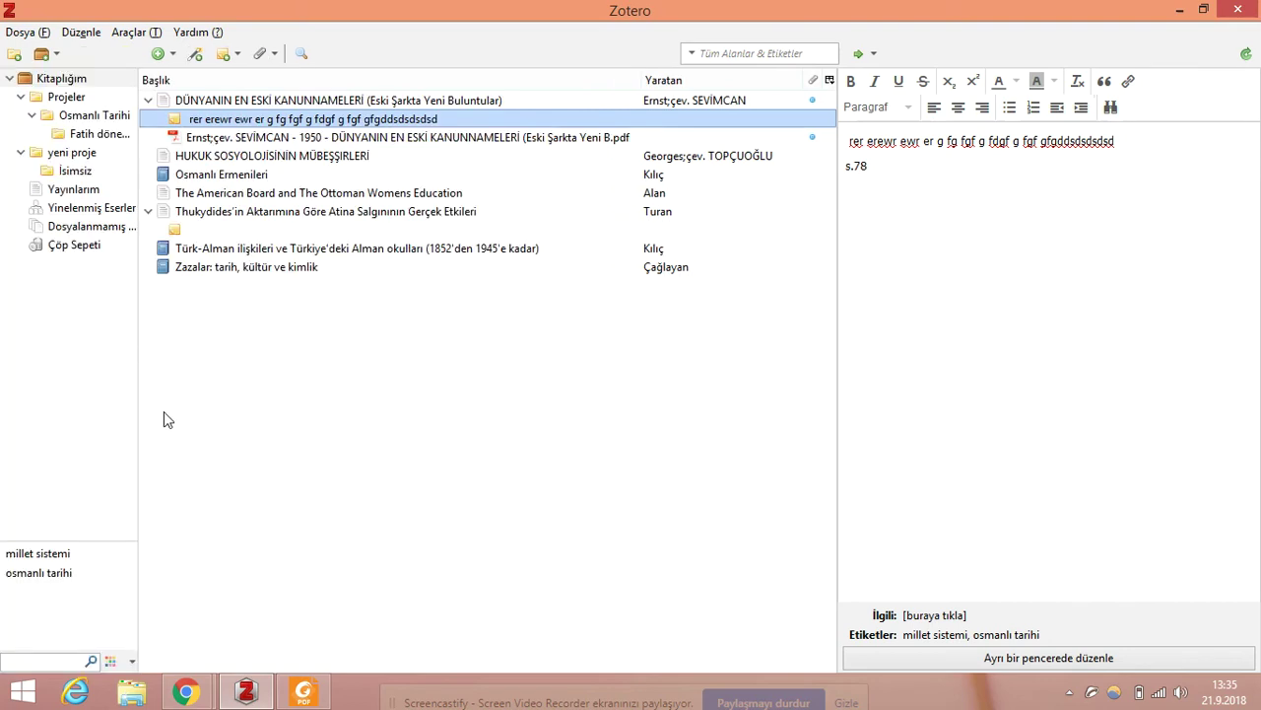
{"action": "left_click_drag", "start_coordinate": [139, 398], "coordinate": [283, 401]}
{"action": "left_click", "coordinate": [1086, 363]}
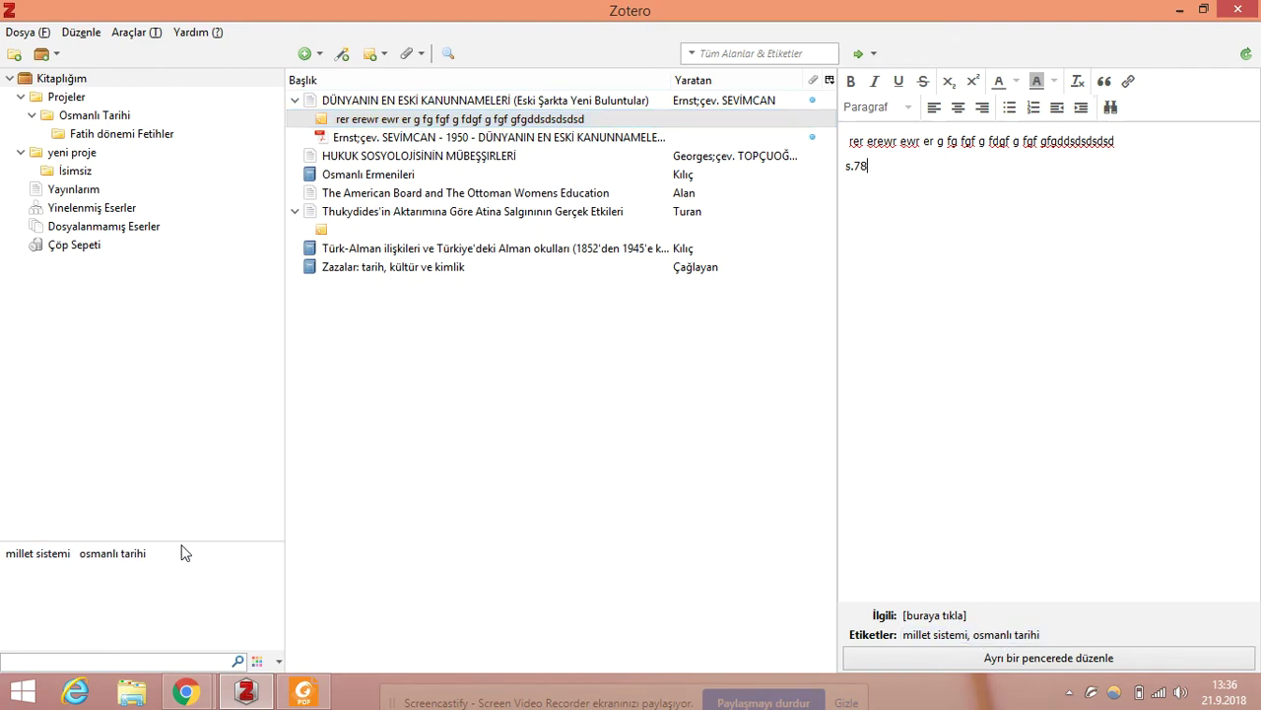
{"action": "left_click_drag", "start_coordinate": [214, 539], "coordinate": [271, 367]}
{"action": "left_click", "coordinate": [428, 415]}
Select the Kitaplığım library, collapse the DÜNYANIN EN ESKİ KANUNNAMELERİ entry and select "Zazalar: tarih, kültür ve kimlik".
{"action": "left_click", "coordinate": [77, 86]}
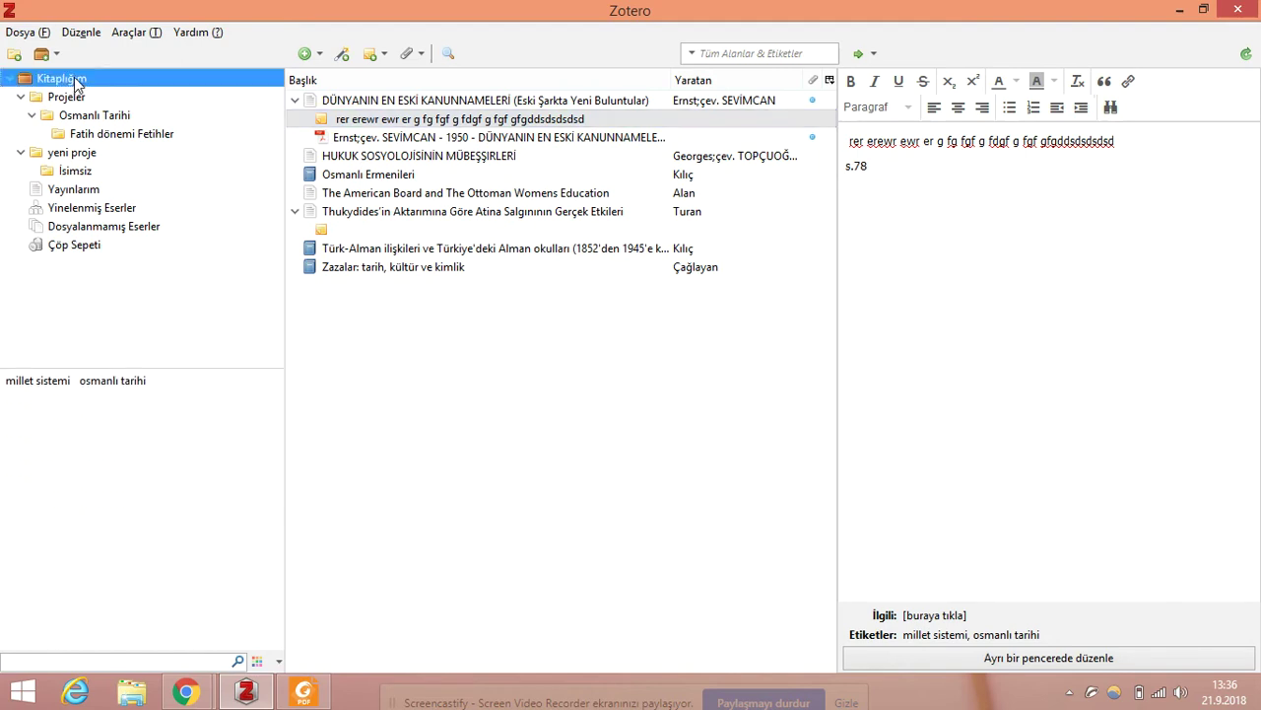
{"action": "left_click", "coordinate": [357, 123]}
{"action": "left_click", "coordinate": [330, 100]}
{"action": "left_click", "coordinate": [294, 100]}
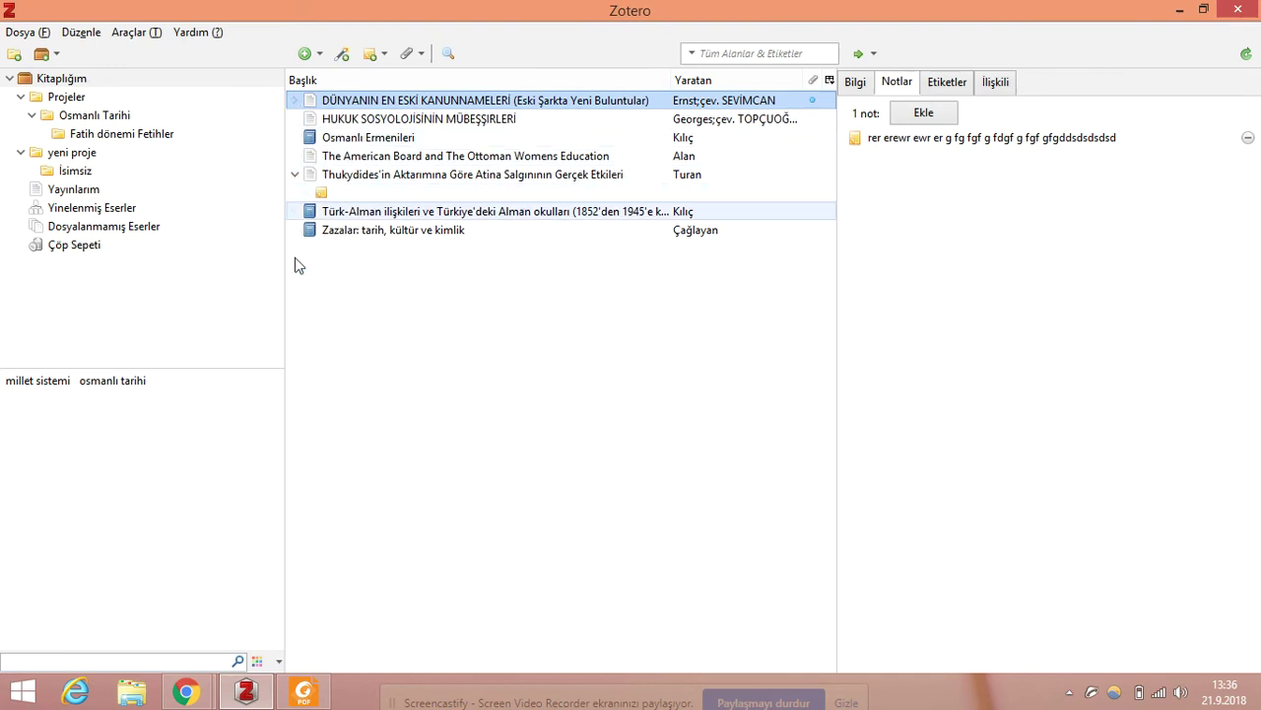
{"action": "left_click", "coordinate": [487, 213]}
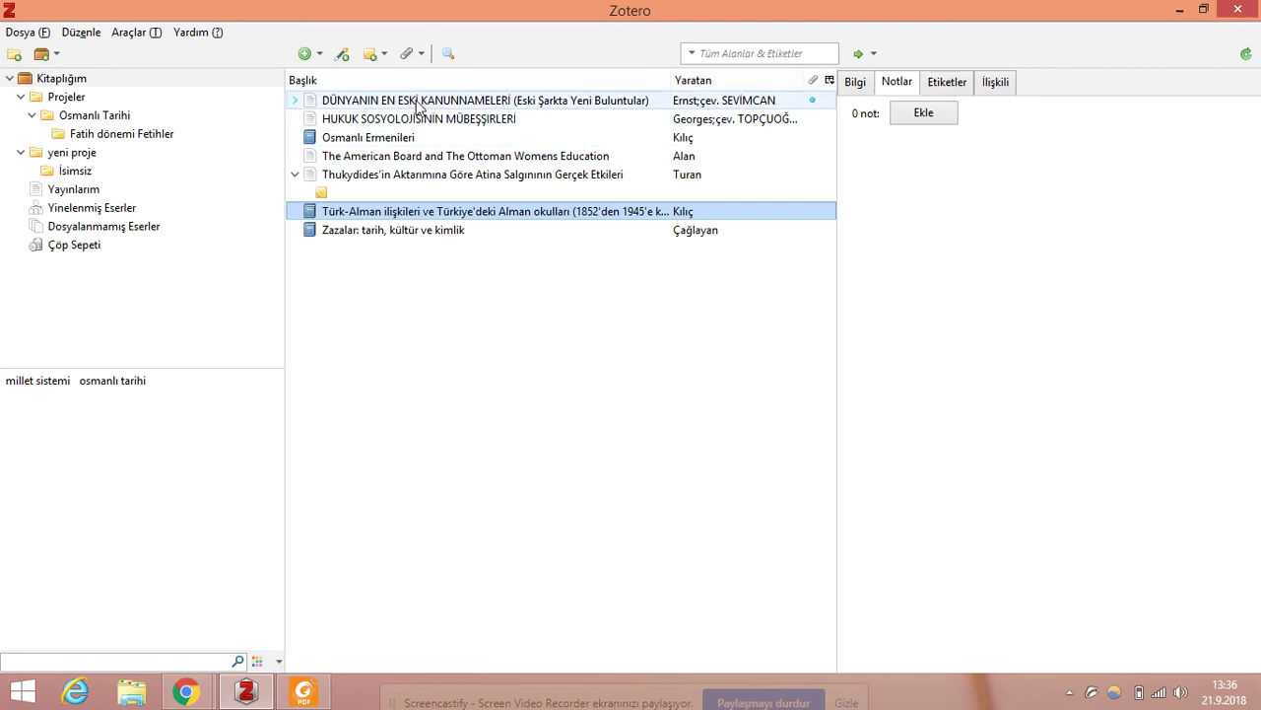
{"action": "left_click", "coordinate": [404, 230]}
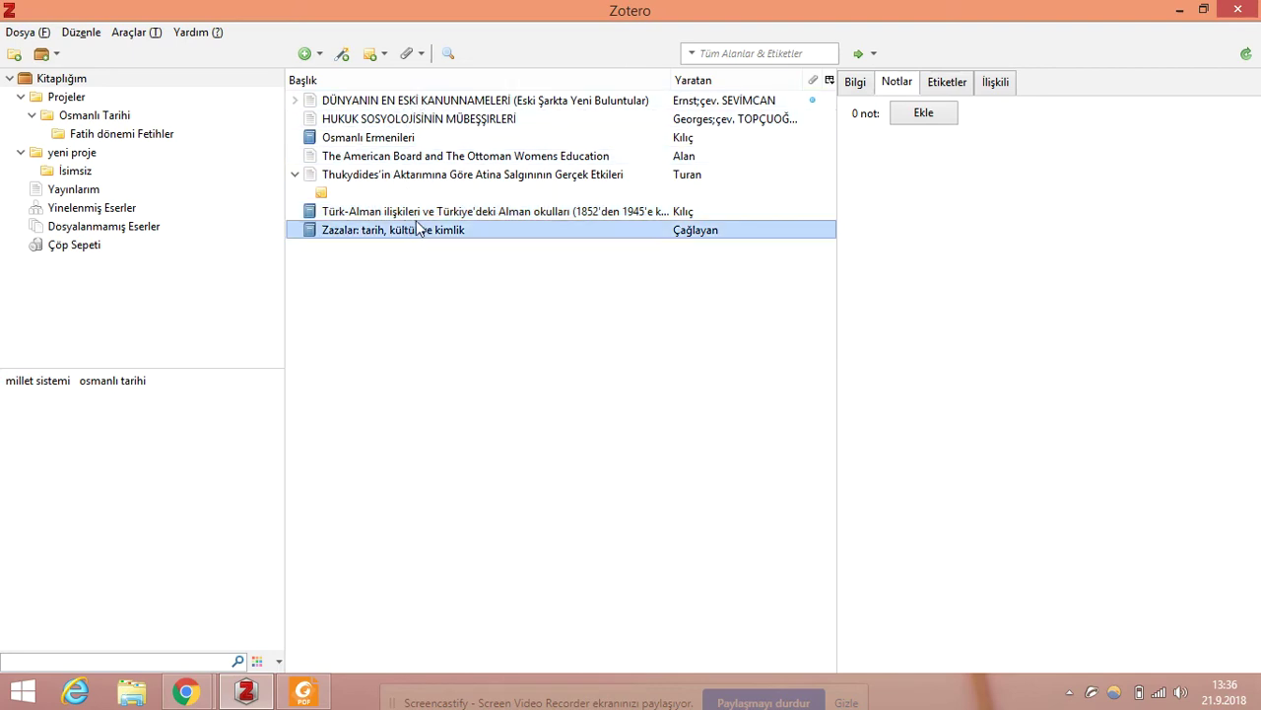
Filter the library by the tag "millet sistemi" and select the DÜNYANIN EN ESKİ KANUNNAMELERİ entry.
{"action": "left_click", "coordinate": [36, 382]}
{"action": "left_click", "coordinate": [404, 119]}
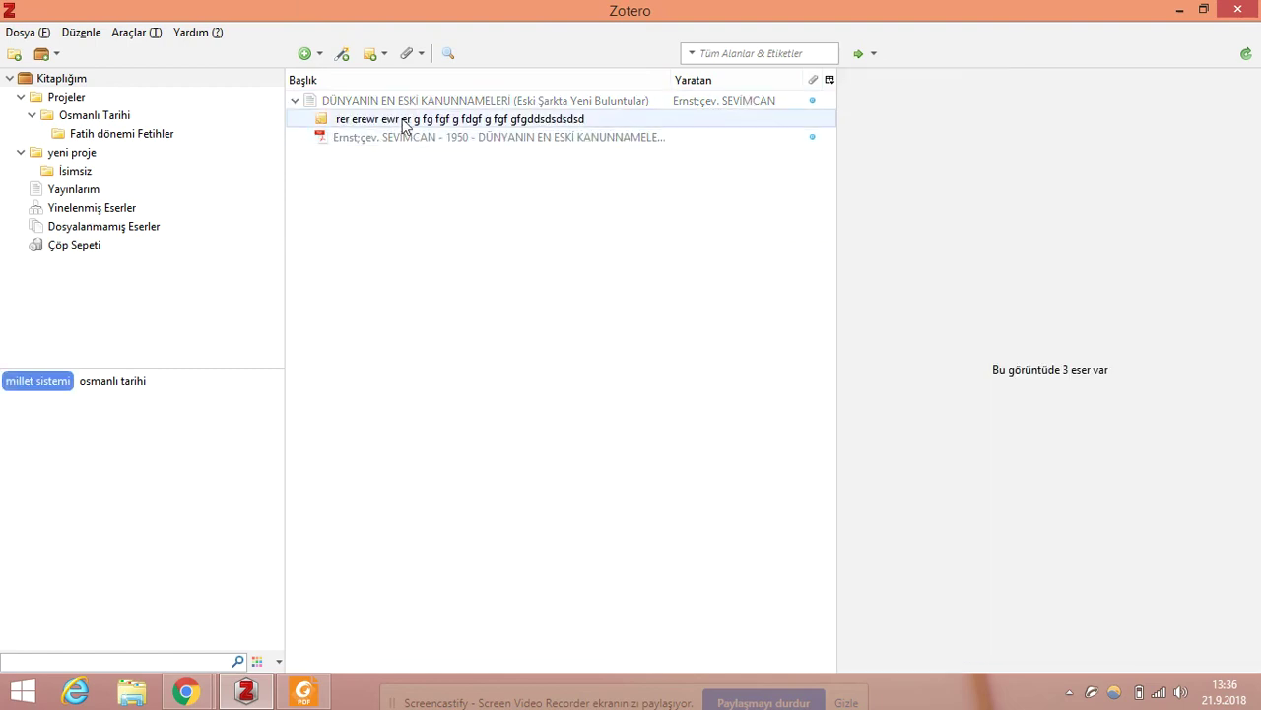
{"action": "left_click", "coordinate": [402, 102]}
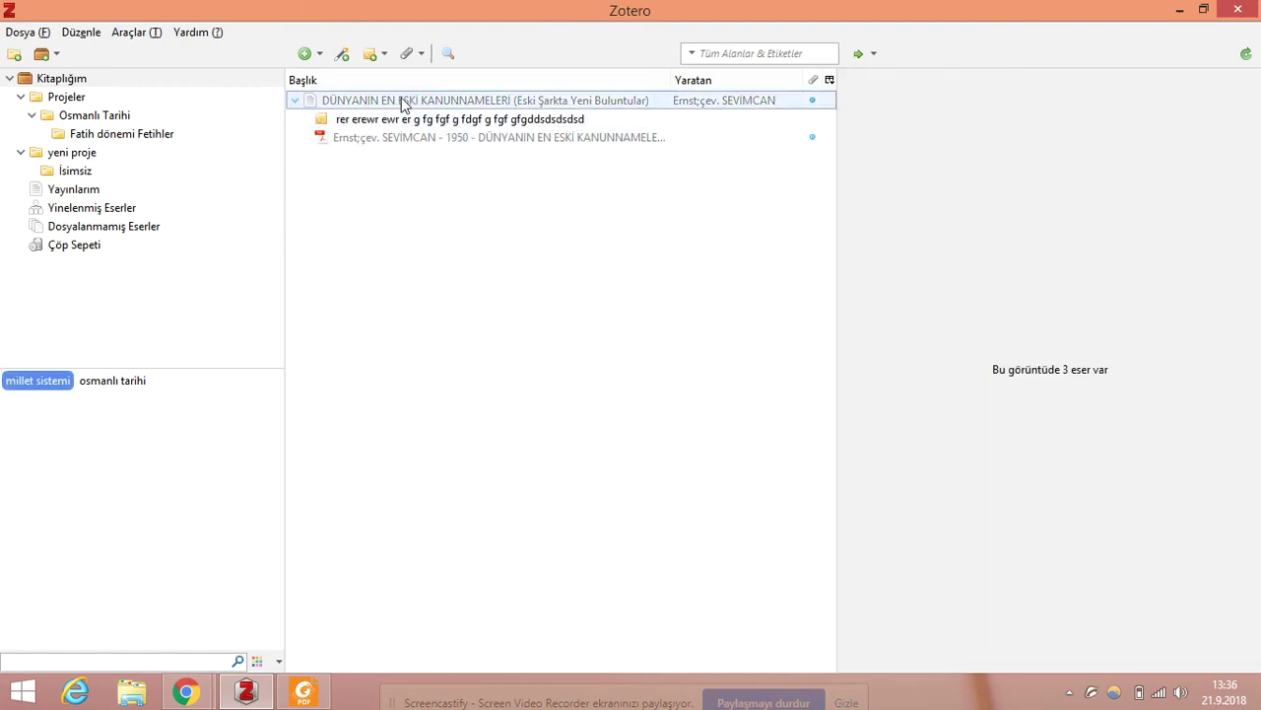
{"action": "left_click", "coordinate": [369, 139]}
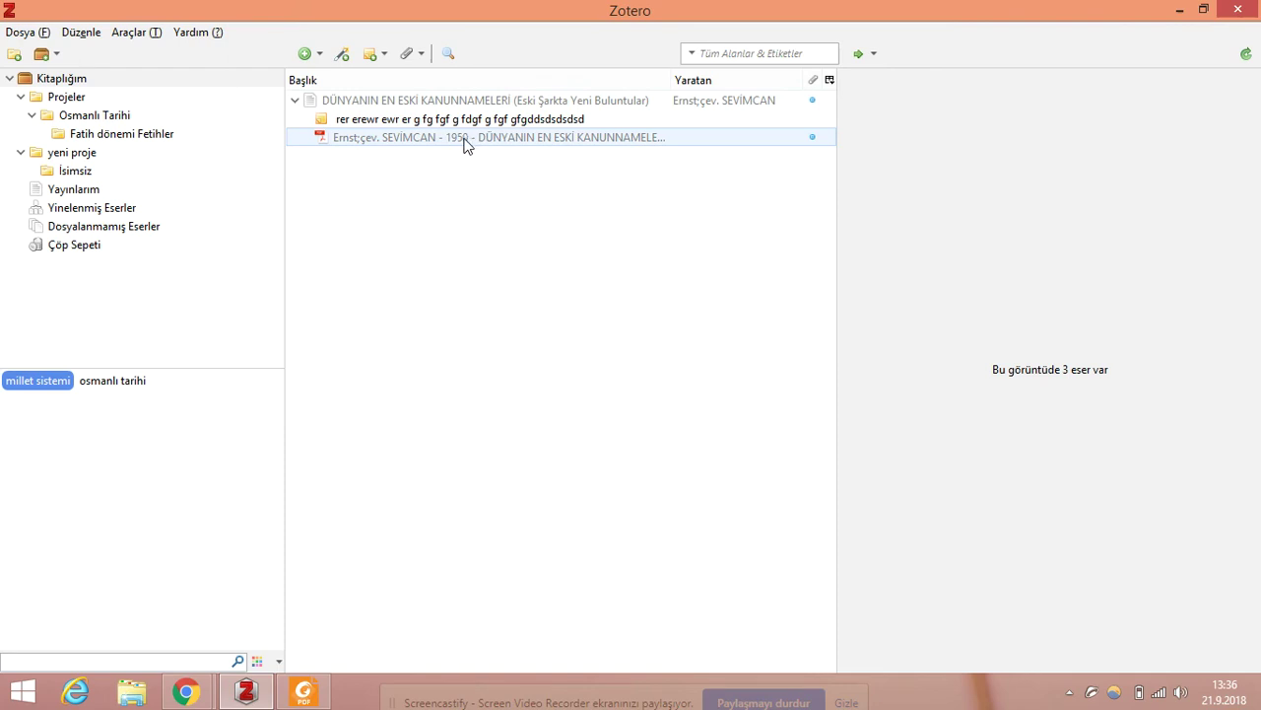
{"action": "left_click", "coordinate": [451, 160]}
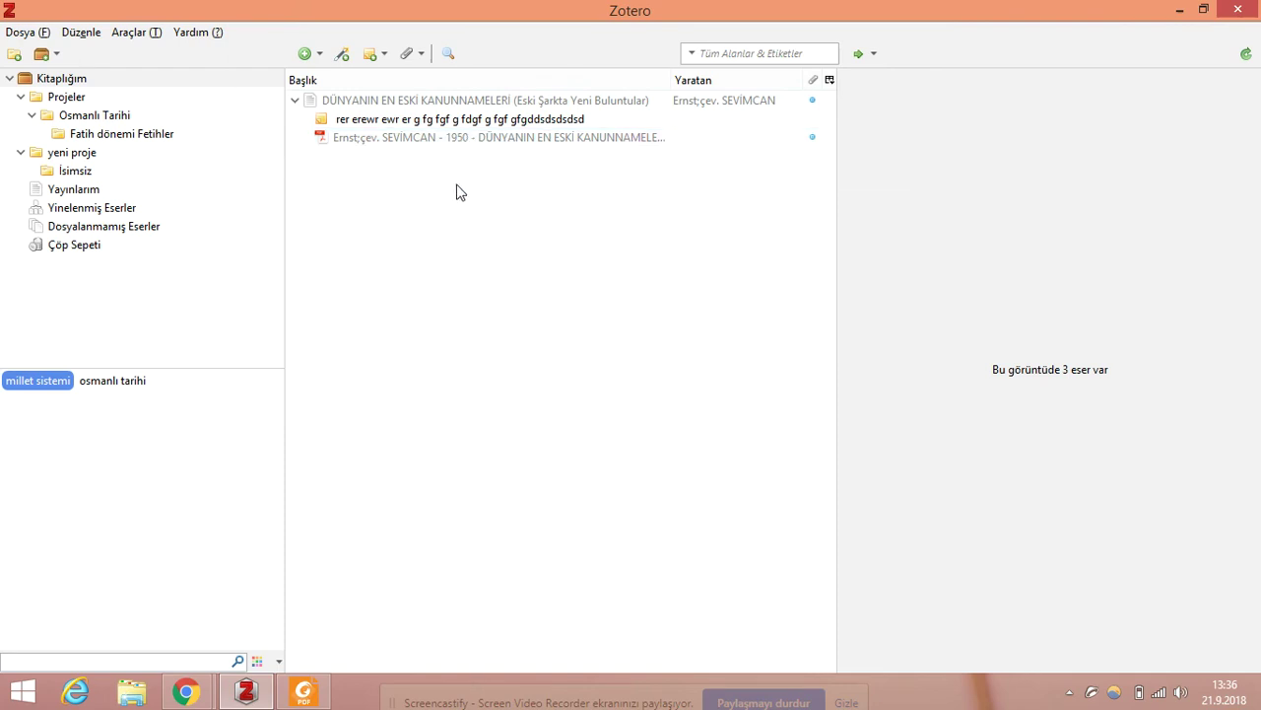
{"action": "key", "text": "Down"}
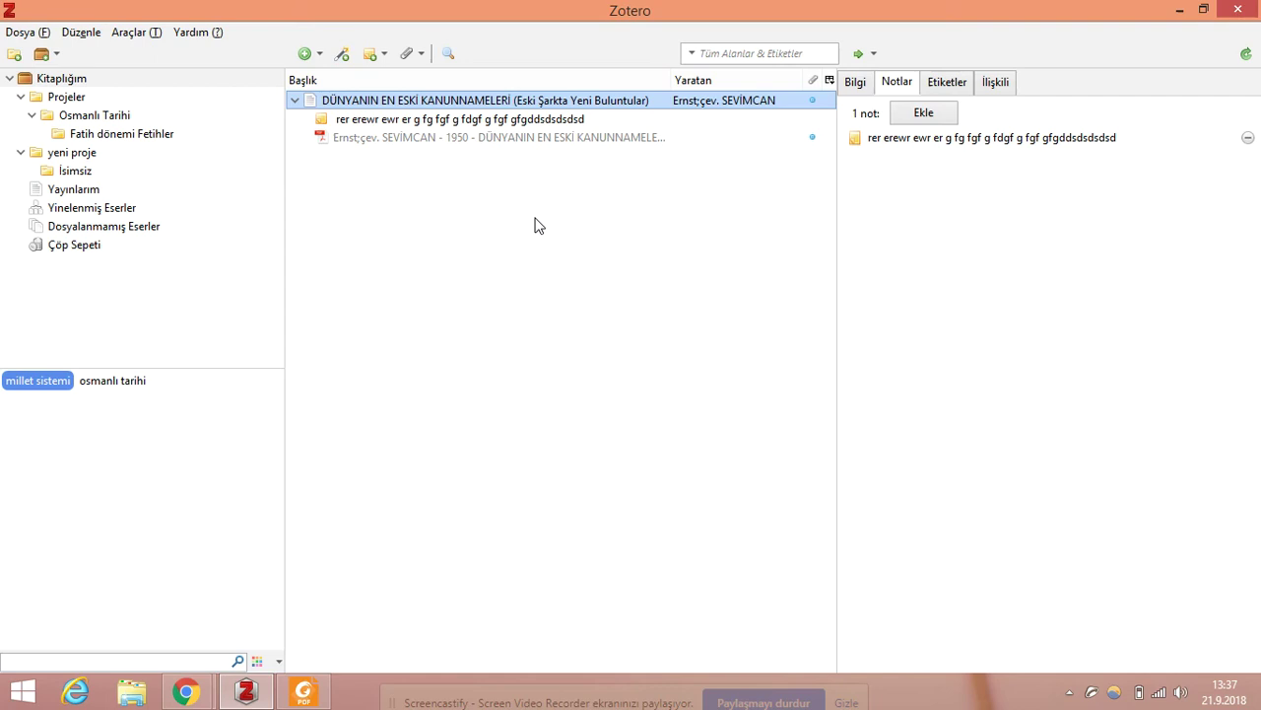
{"action": "left_click", "coordinate": [143, 80]}
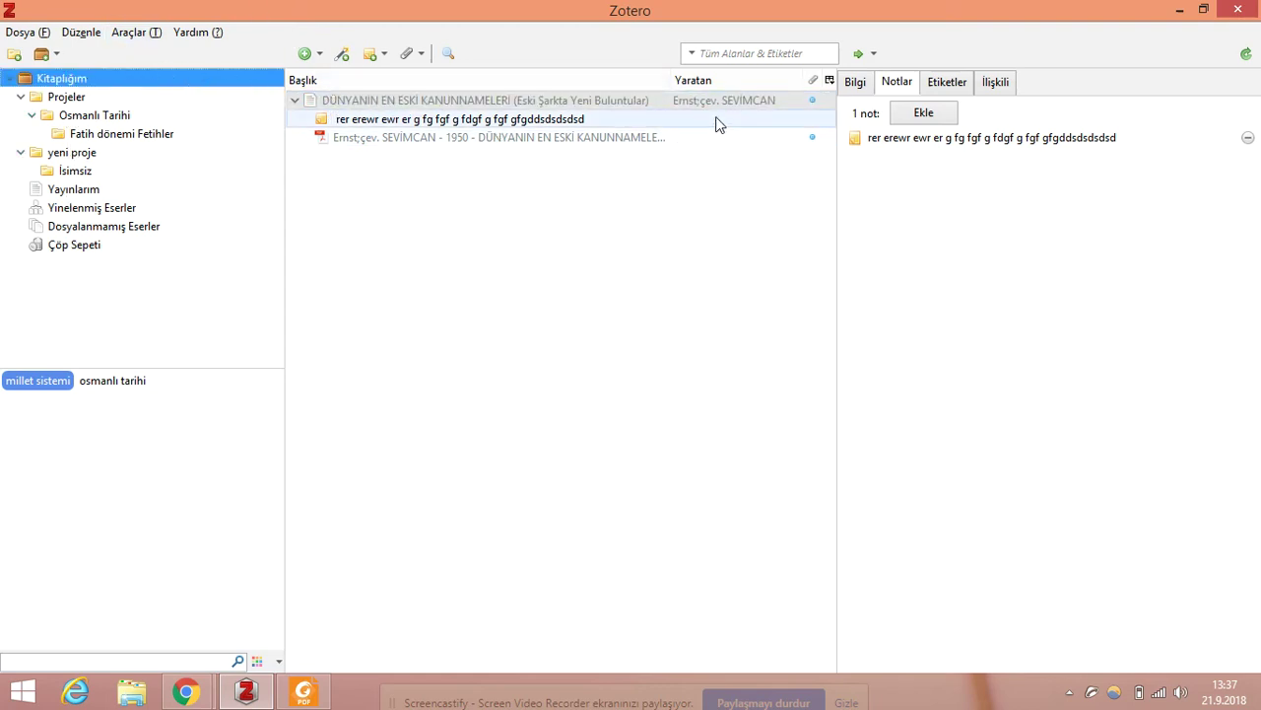
{"action": "left_click", "coordinate": [408, 103]}
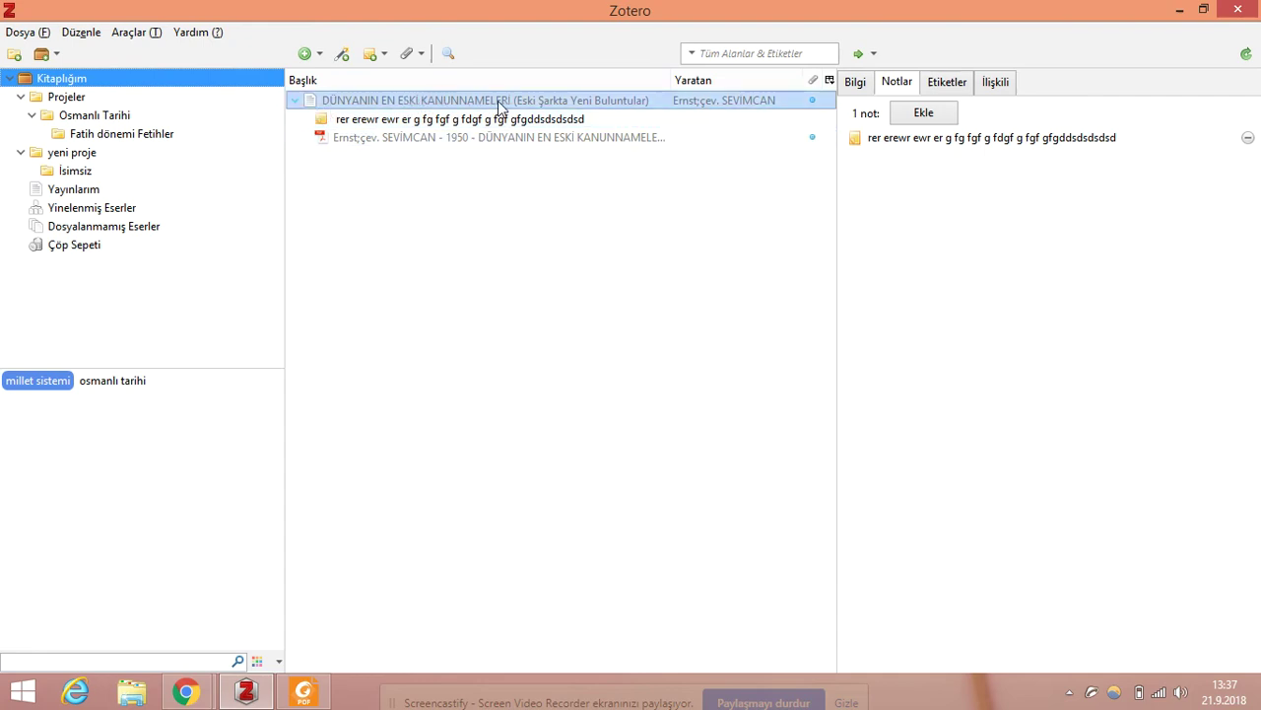
Clear the tag filter by switching to the Projeler collection and back to the whole Kitaplığım library.
{"action": "left_click", "coordinate": [90, 383]}
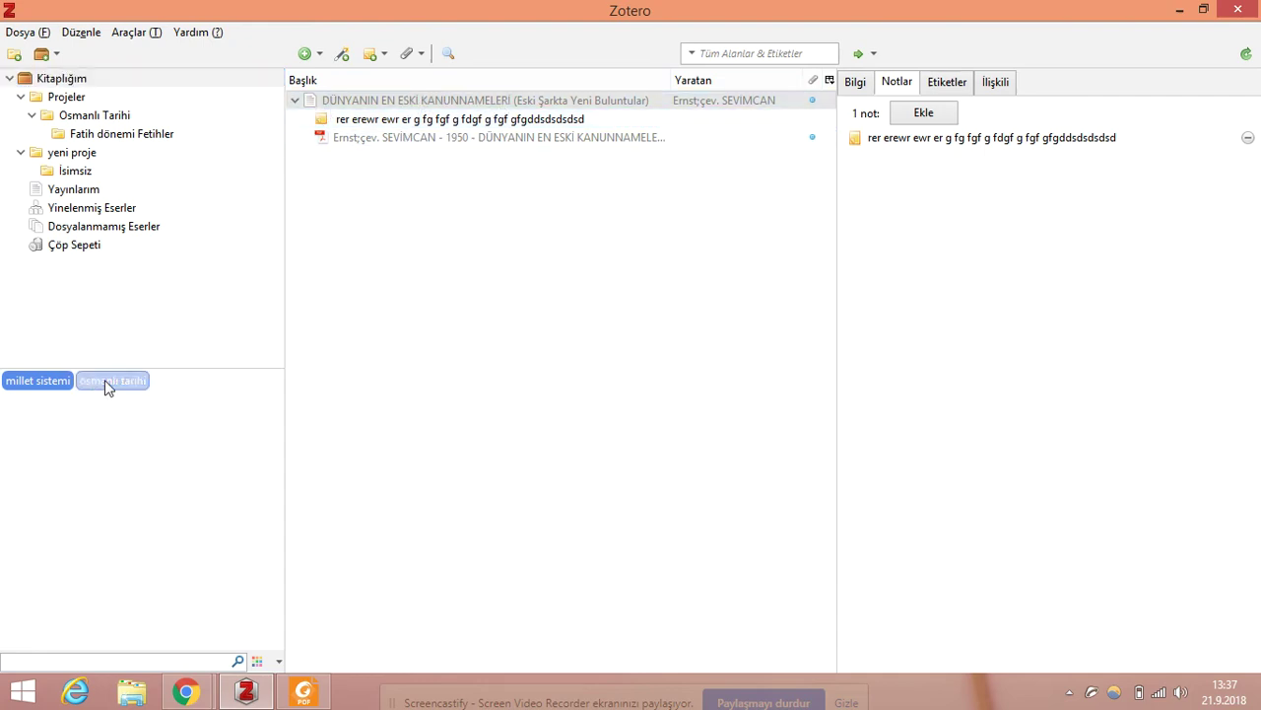
{"action": "left_click", "coordinate": [73, 96]}
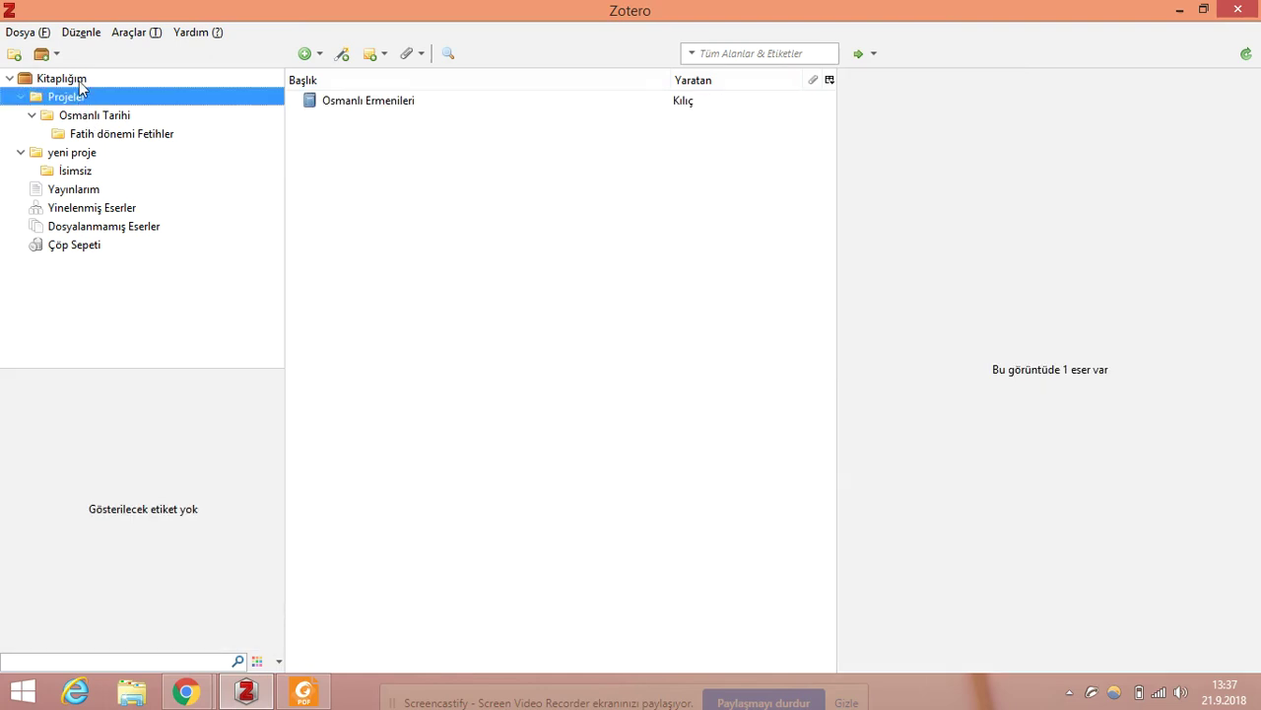
{"action": "left_click", "coordinate": [77, 80]}
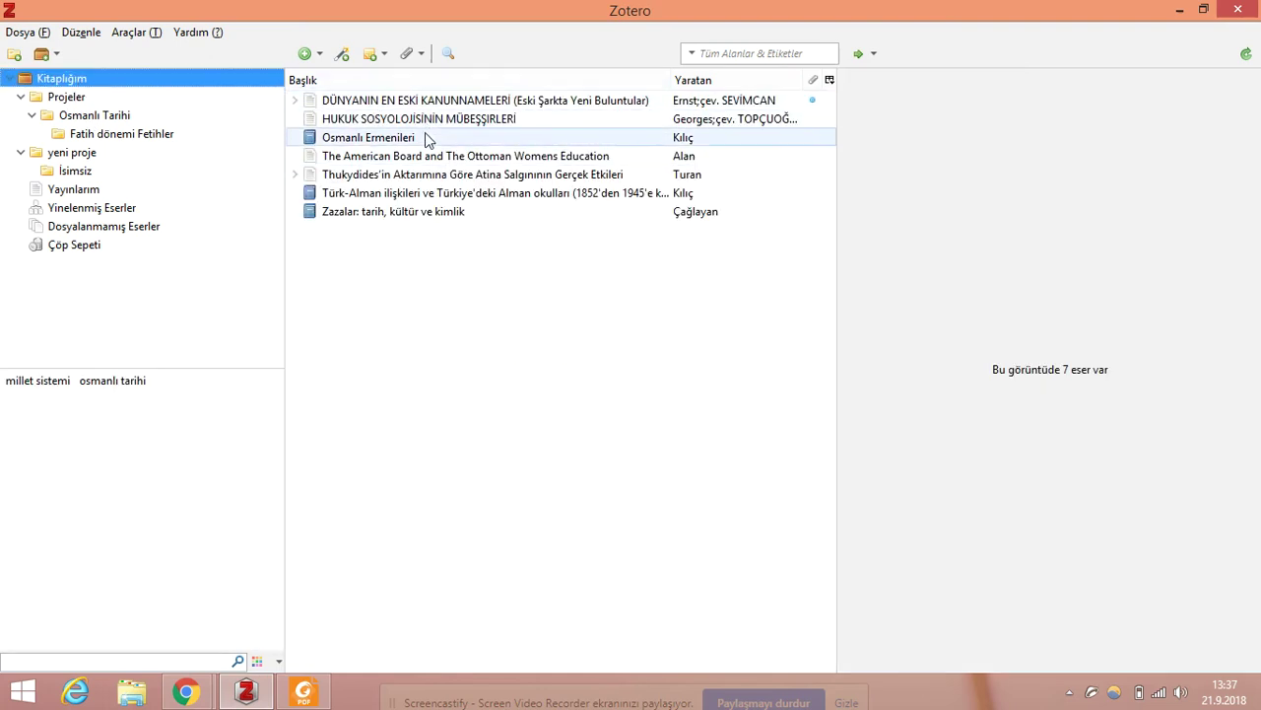
Add the tag "ermeni meselesi" to the DÜNYANIN EN ESKİ KANUNNAMELERİ entry.
{"action": "left_click", "coordinate": [488, 103]}
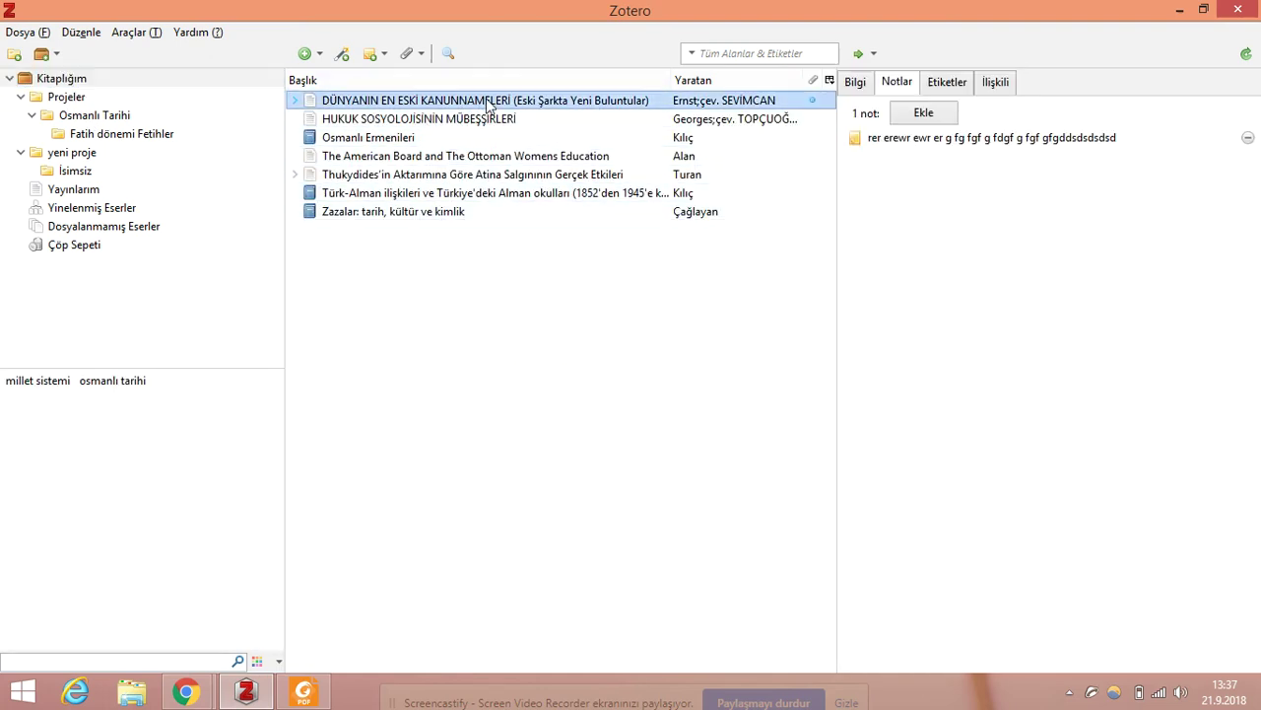
{"action": "left_click", "coordinate": [854, 89]}
{"action": "left_click", "coordinate": [891, 89]}
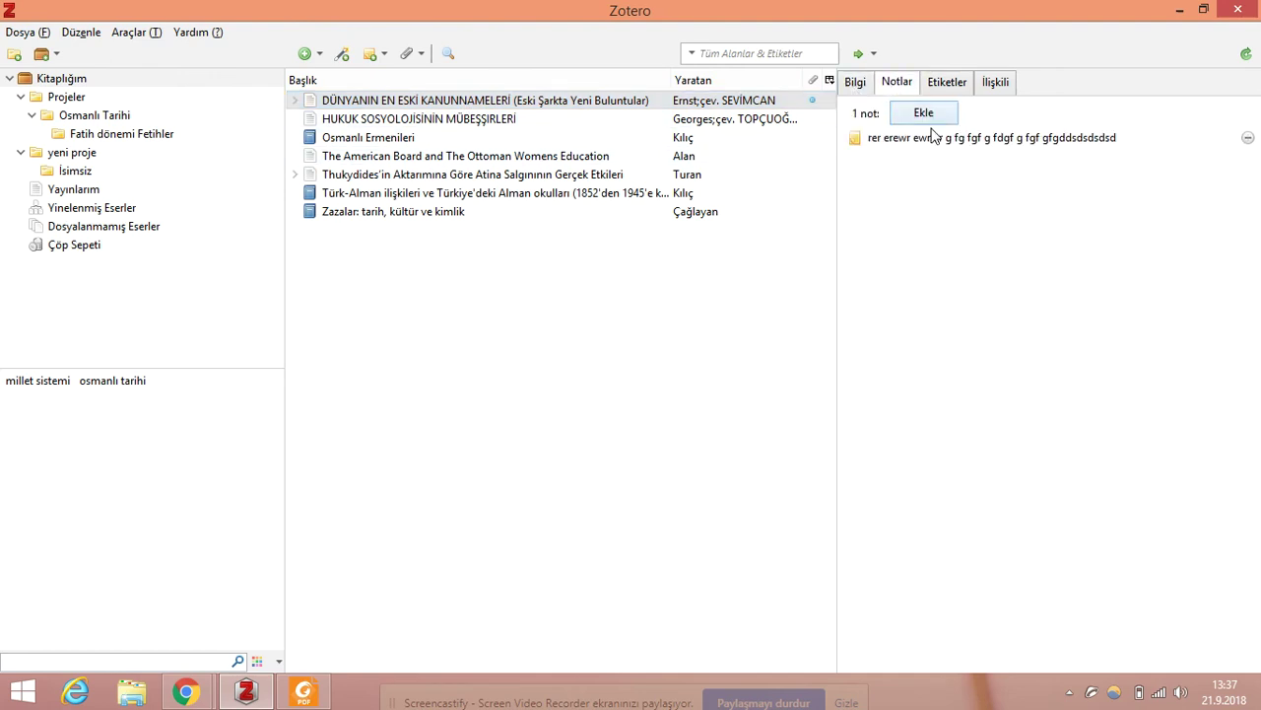
{"action": "left_click", "coordinate": [948, 87]}
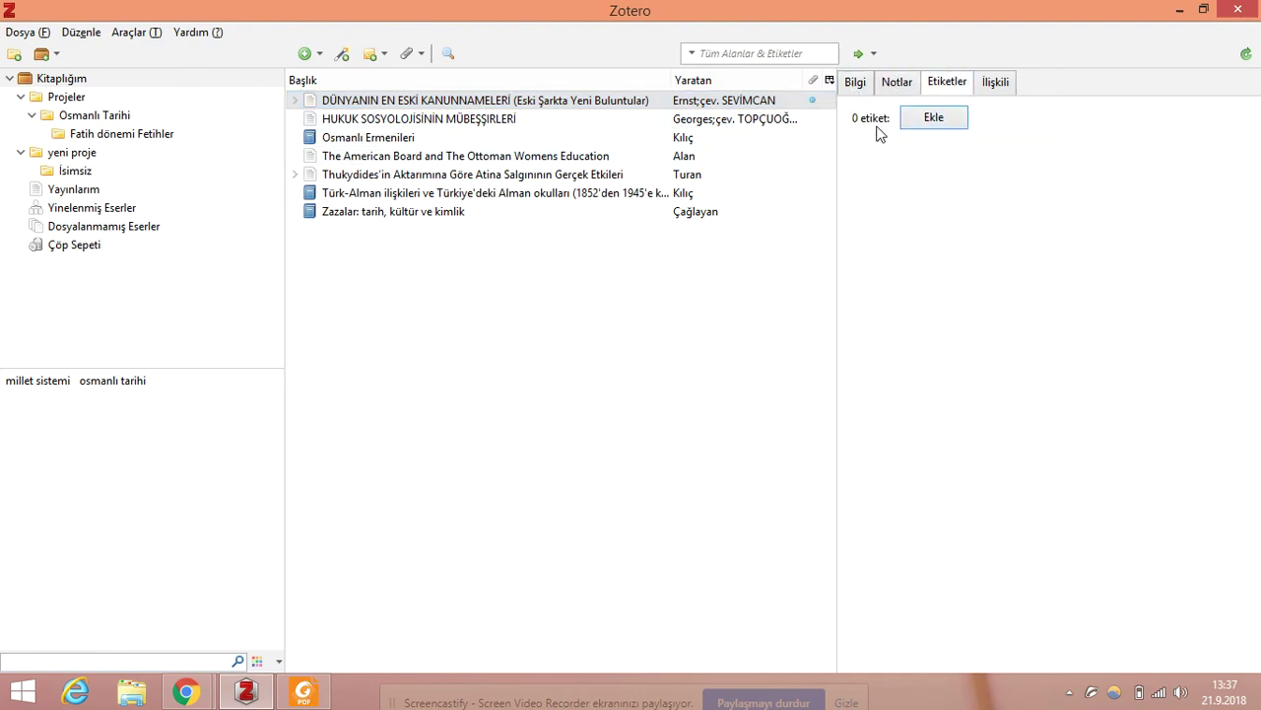
{"action": "left_click", "coordinate": [570, 102]}
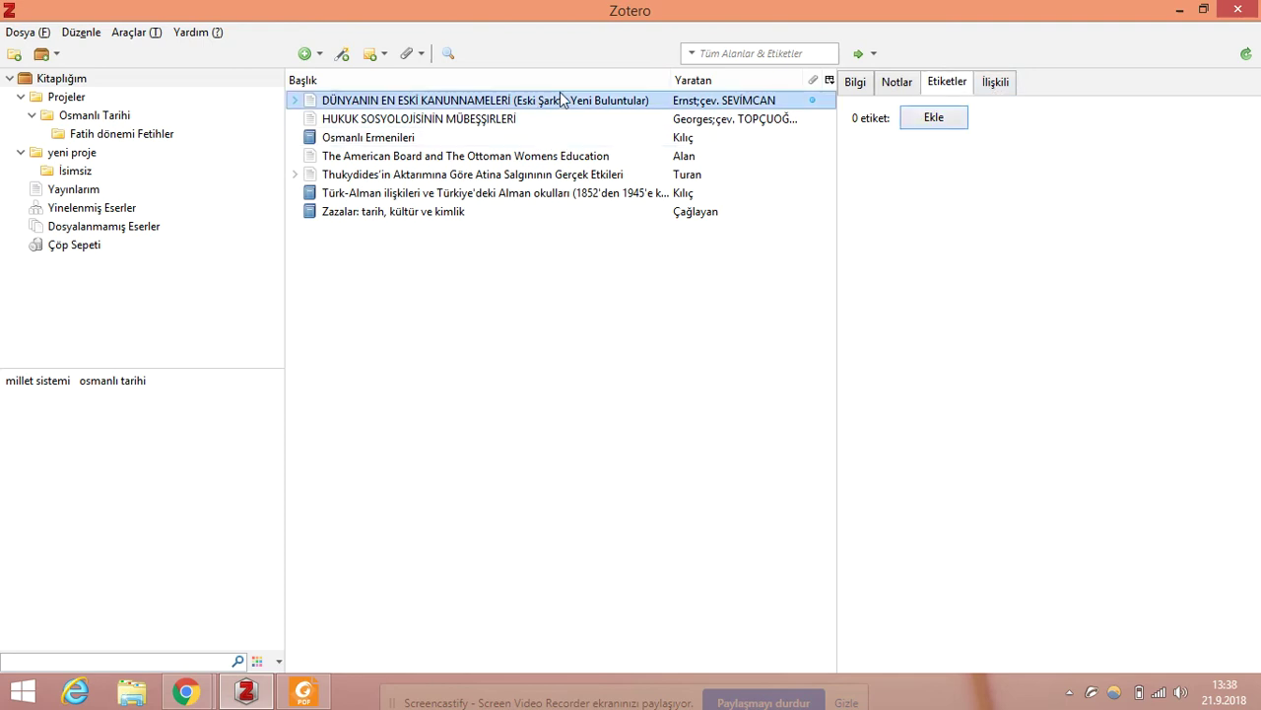
{"action": "left_click", "coordinate": [960, 121]}
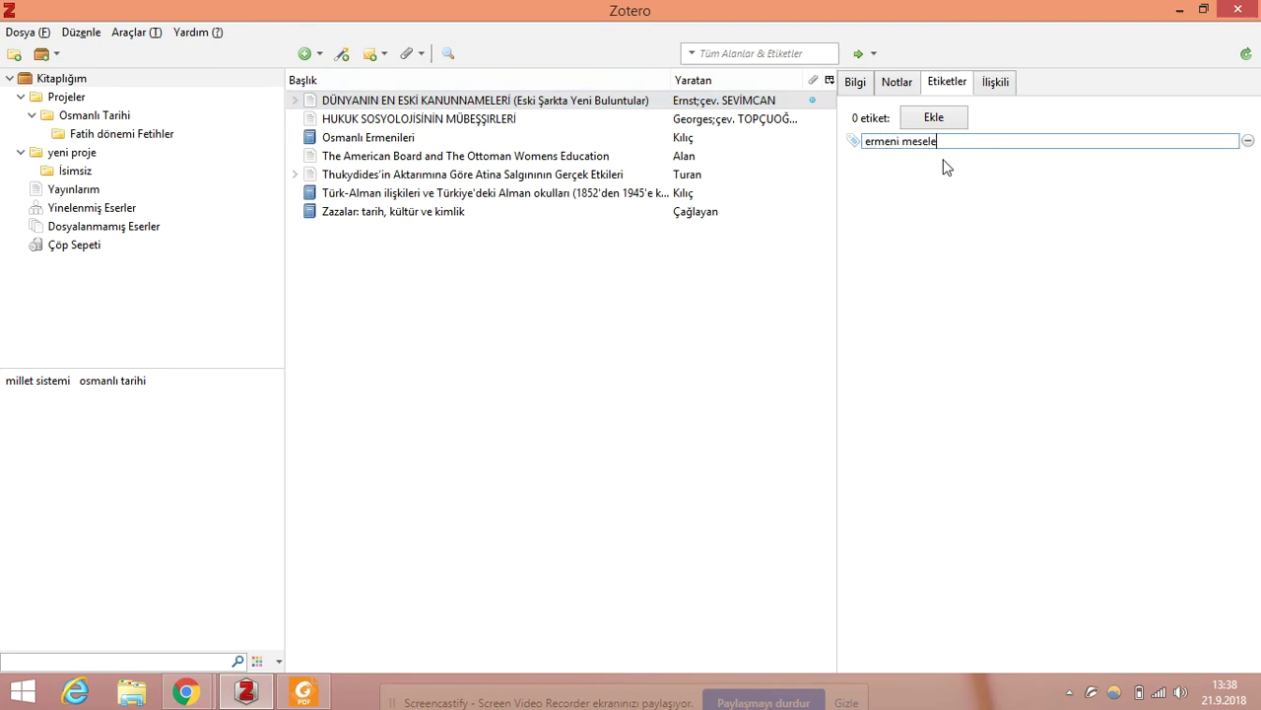
{"action": "key", "text": "Return"}
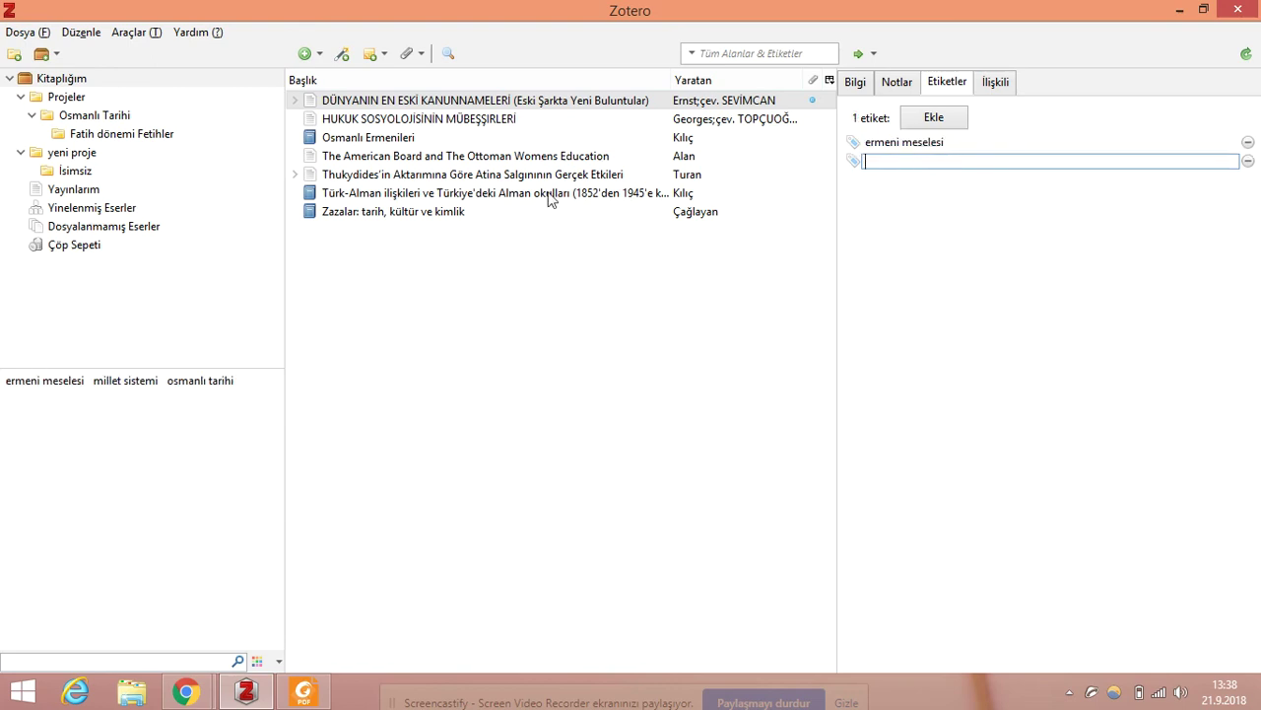
Expand the DÜNYANIN EN ESKİ KANUNNAMELERİ entry and open its attached note.
{"action": "left_click", "coordinate": [475, 103]}
{"action": "left_click", "coordinate": [295, 101]}
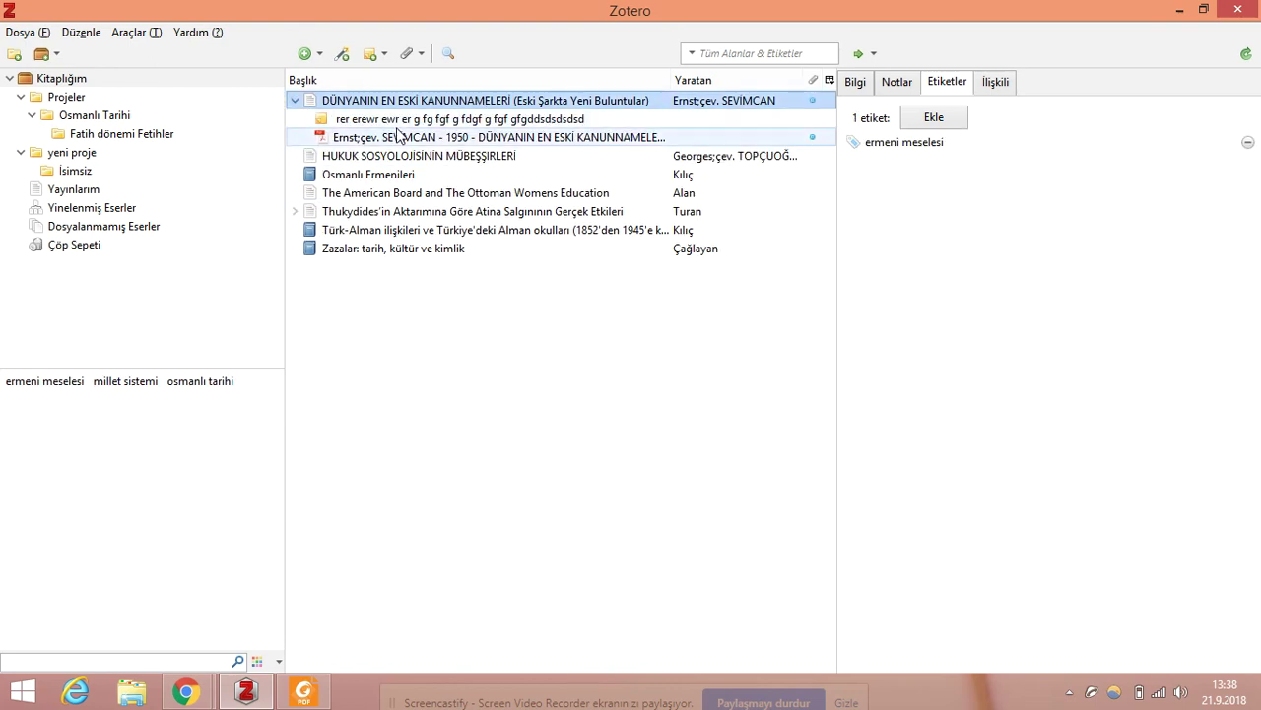
{"action": "left_click", "coordinate": [406, 123]}
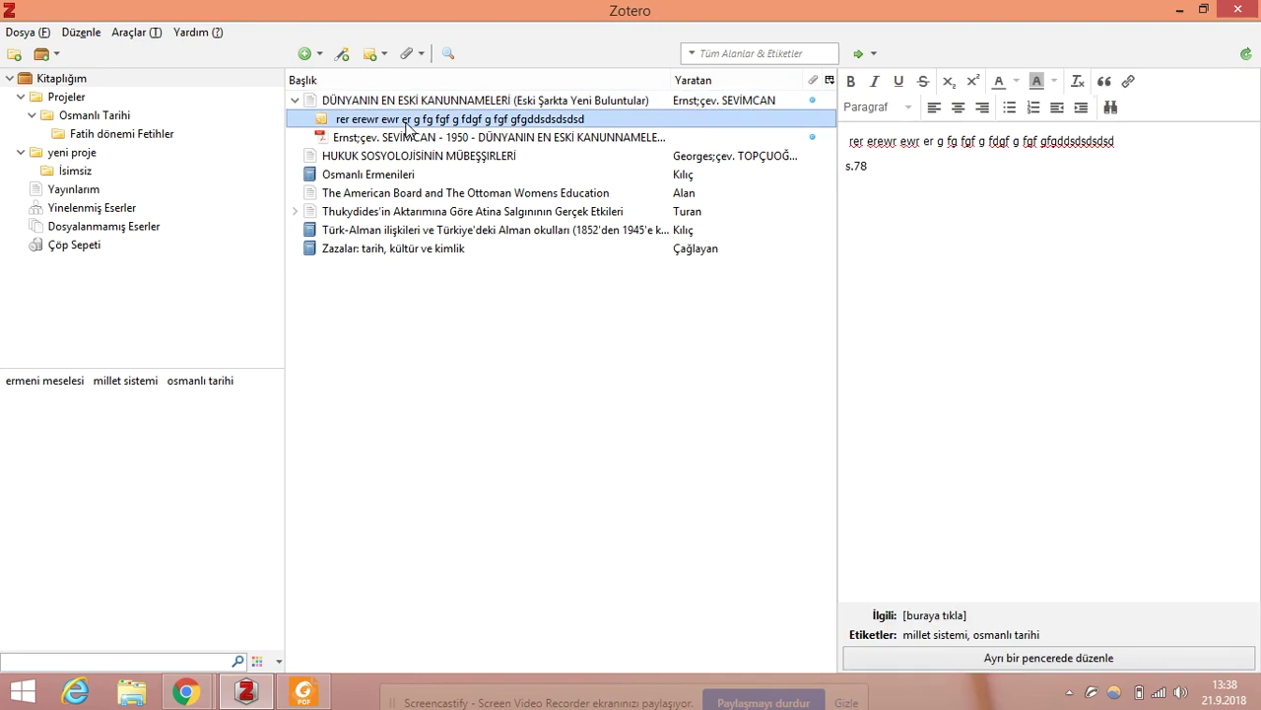
Collapse the entry, and filter the library by the tag "ermeni meselesi" before clearing that filter.
{"action": "left_click", "coordinate": [295, 102]}
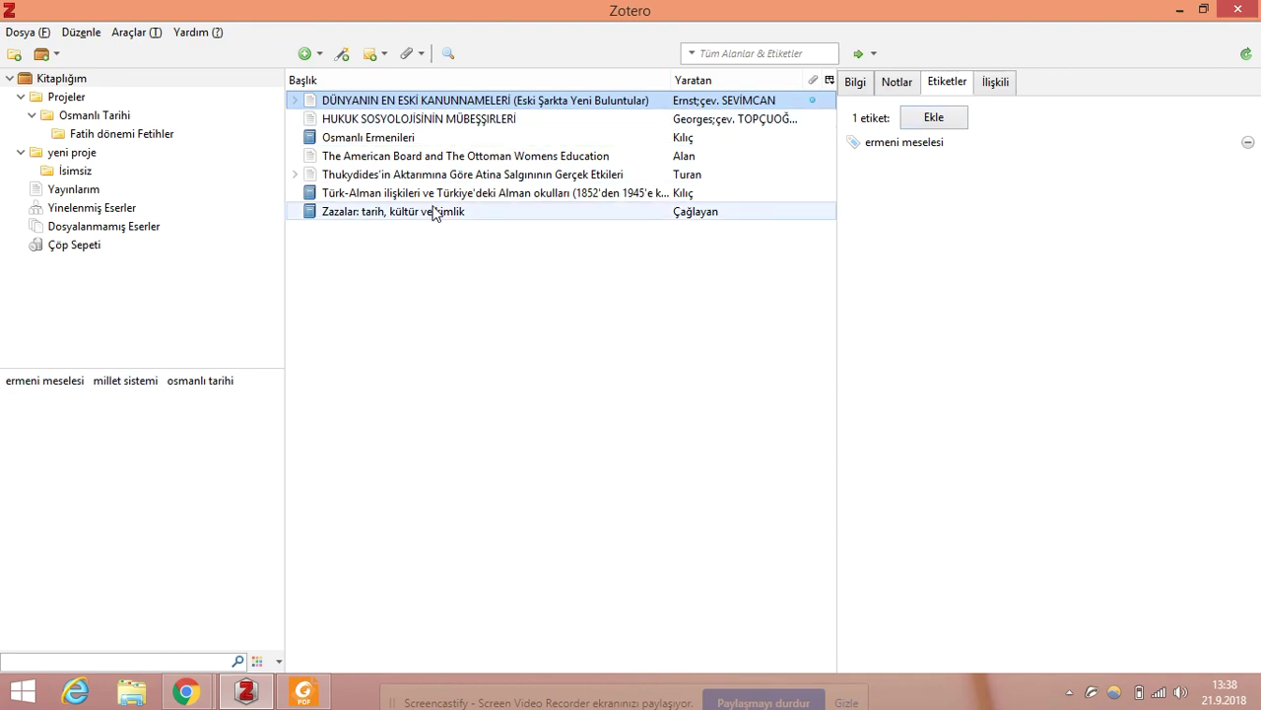
{"action": "left_click", "coordinate": [43, 380]}
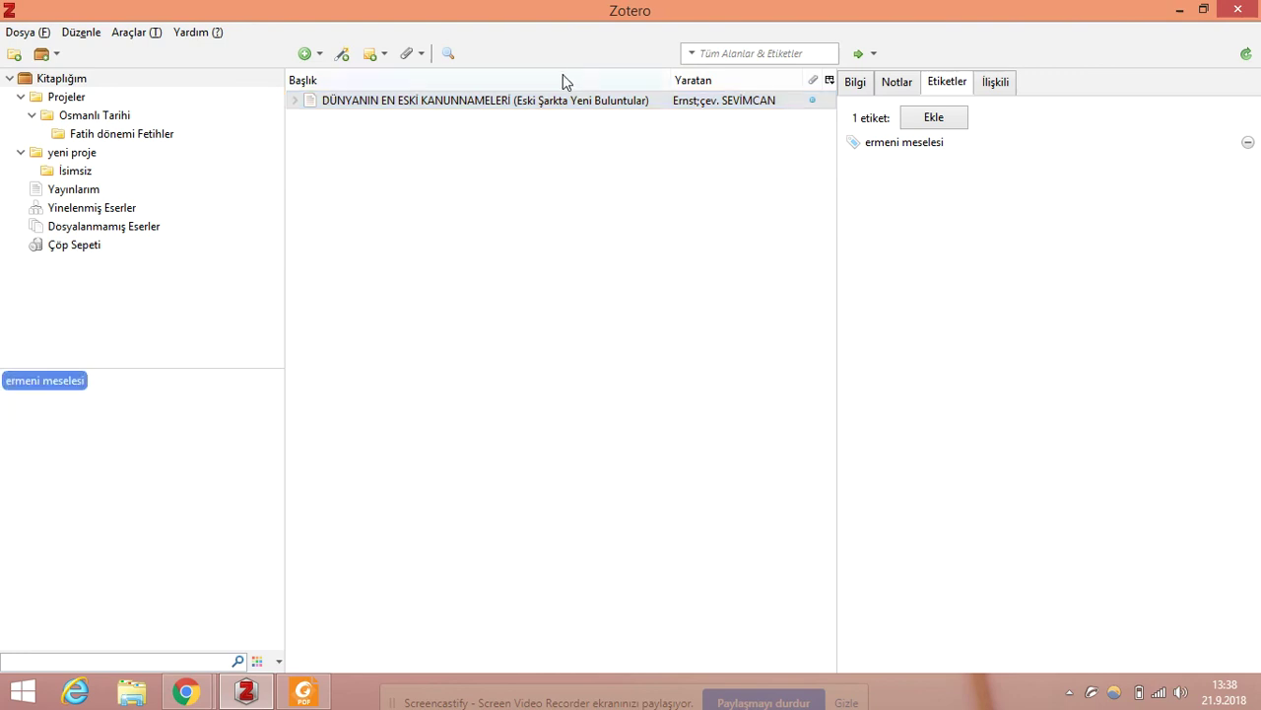
{"action": "left_click", "coordinate": [30, 381]}
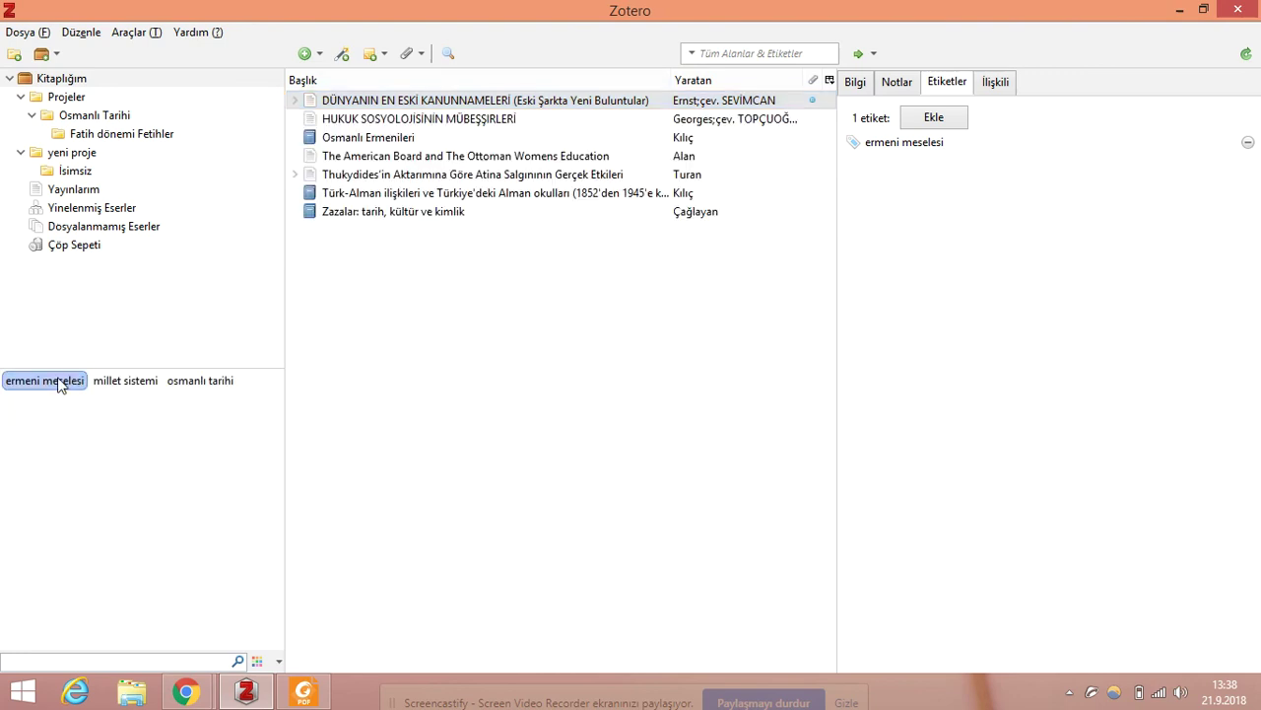
Expand DÜNYANIN EN ESKİ KANUNNAMELERİ again and open its note to check the note's own tags.
{"action": "left_click", "coordinate": [426, 101]}
{"action": "left_click", "coordinate": [295, 101]}
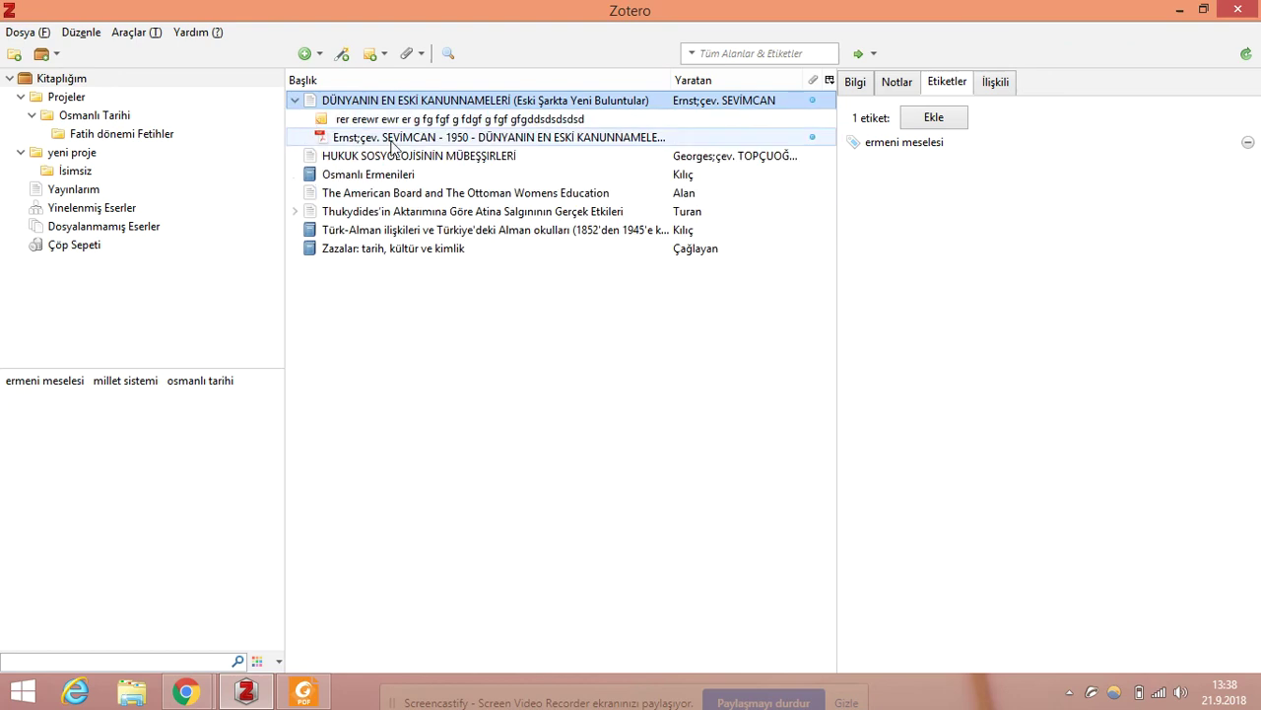
{"action": "left_click", "coordinate": [419, 121]}
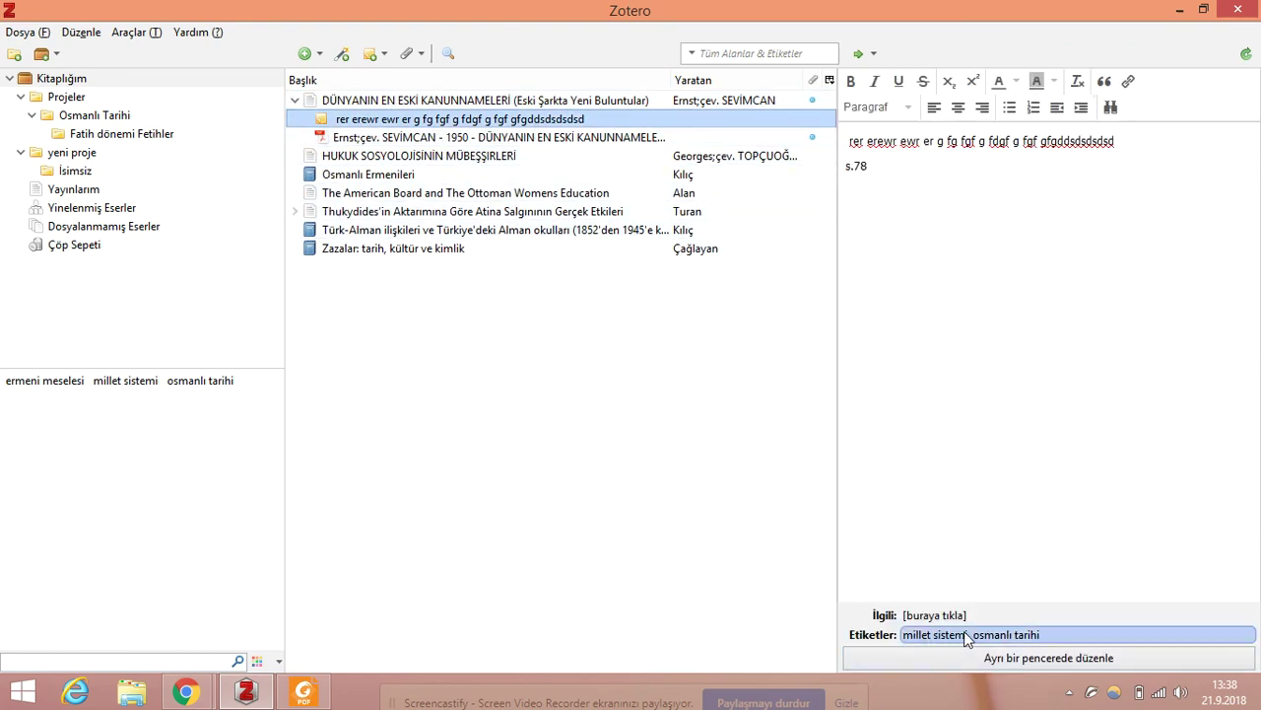
Filter the library by the tag "millet sistemi" and select the tagged note's parent entry to compare their tags.
{"action": "left_click", "coordinate": [124, 383]}
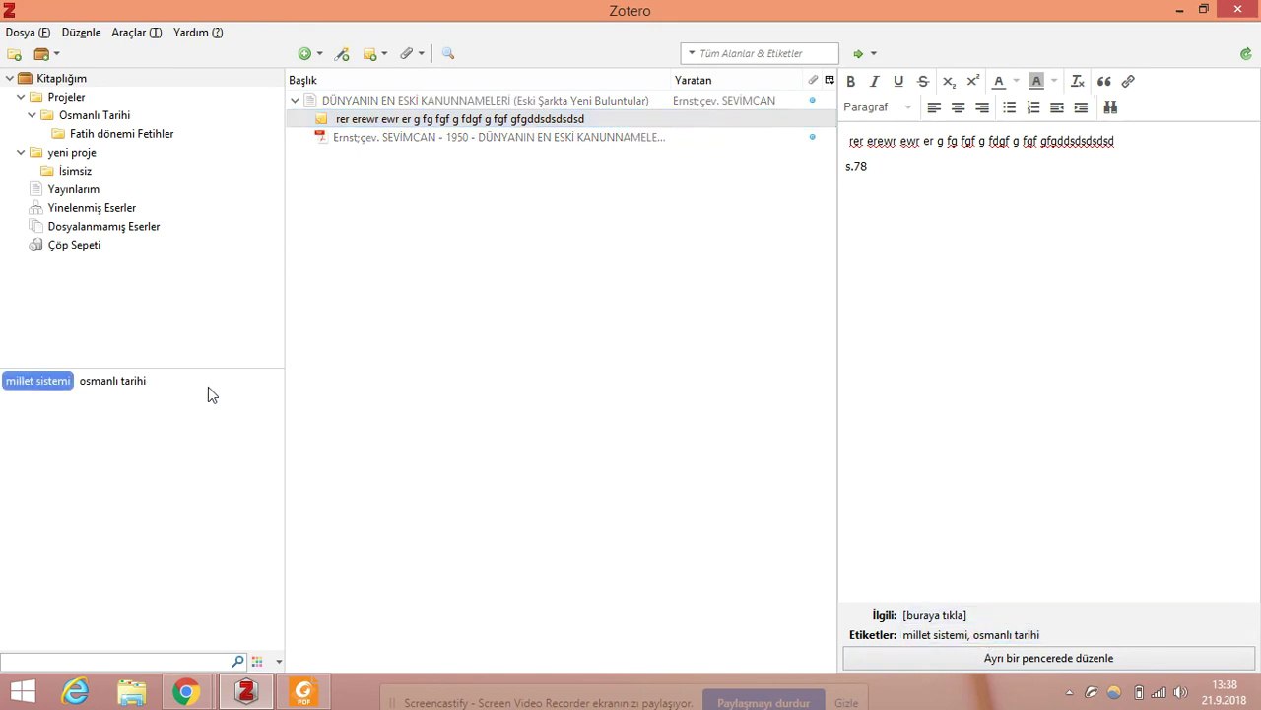
{"action": "left_click", "coordinate": [352, 125]}
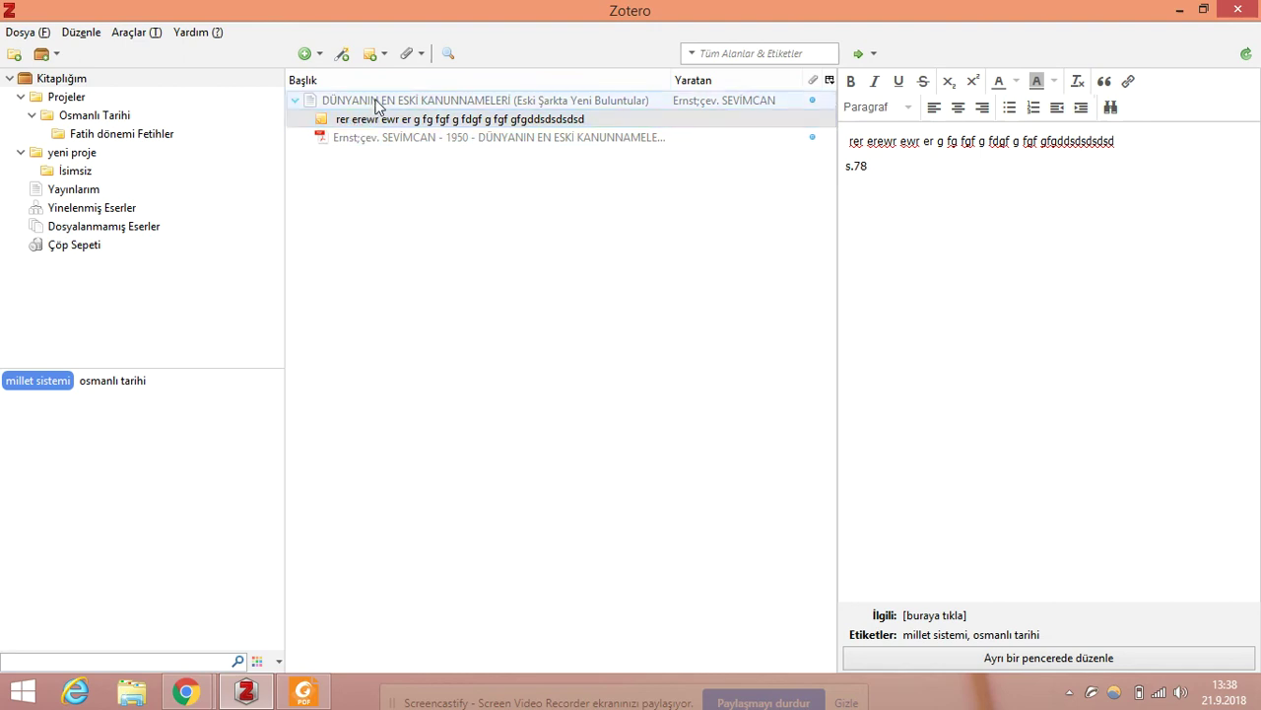
{"action": "left_click", "coordinate": [382, 102]}
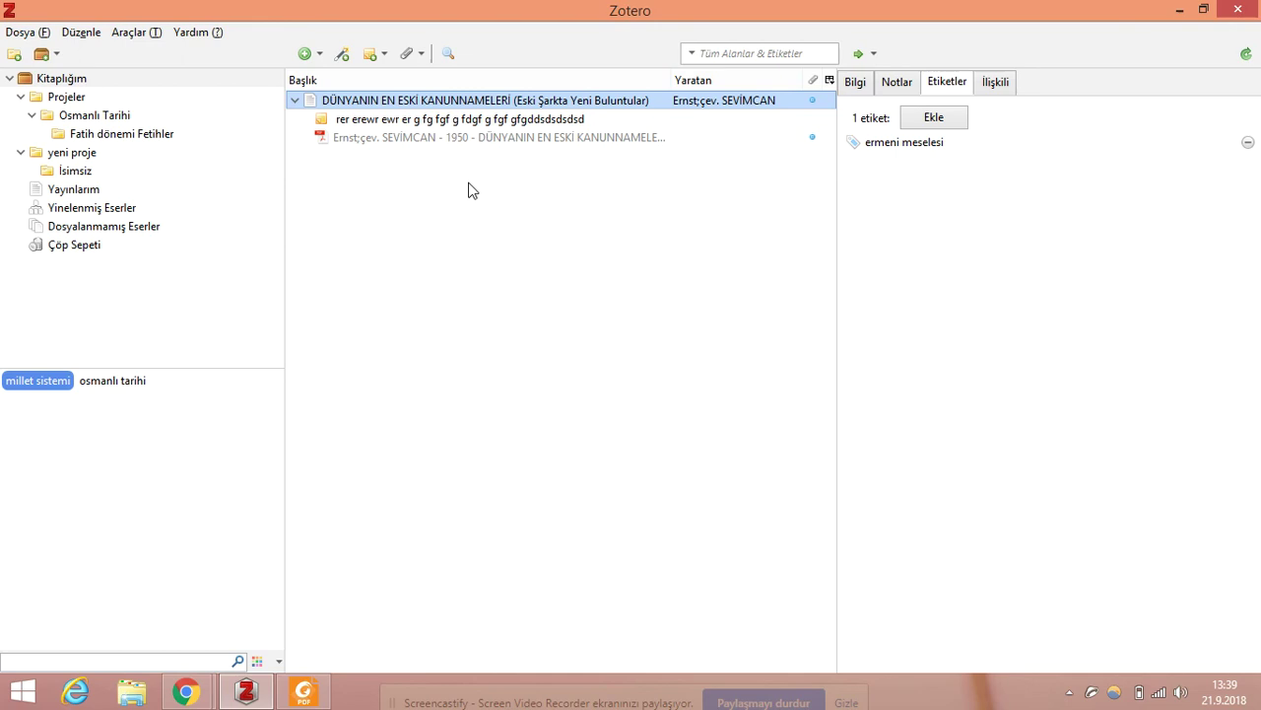
Minimise the Zotero window to return to the Chrome browser behind it.
{"action": "left_click", "coordinate": [754, 704]}
{"action": "left_click", "coordinate": [675, 560]}
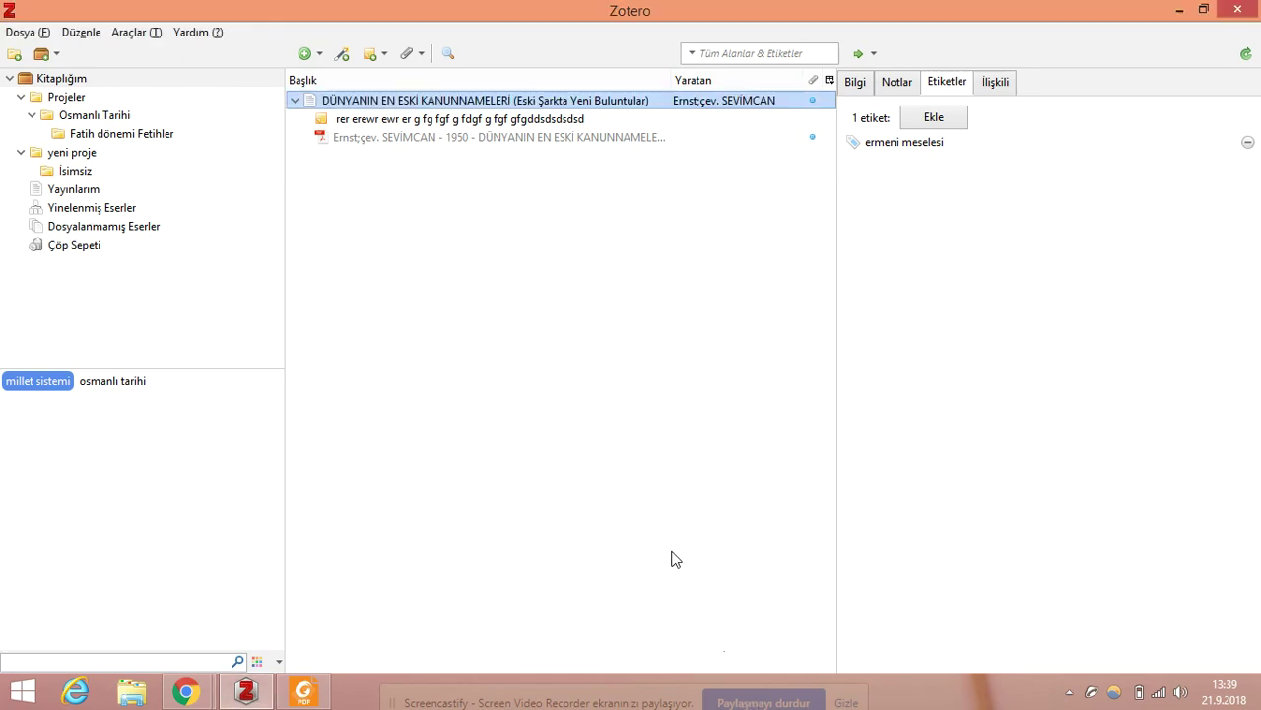
{"action": "left_click", "coordinate": [1177, 10]}
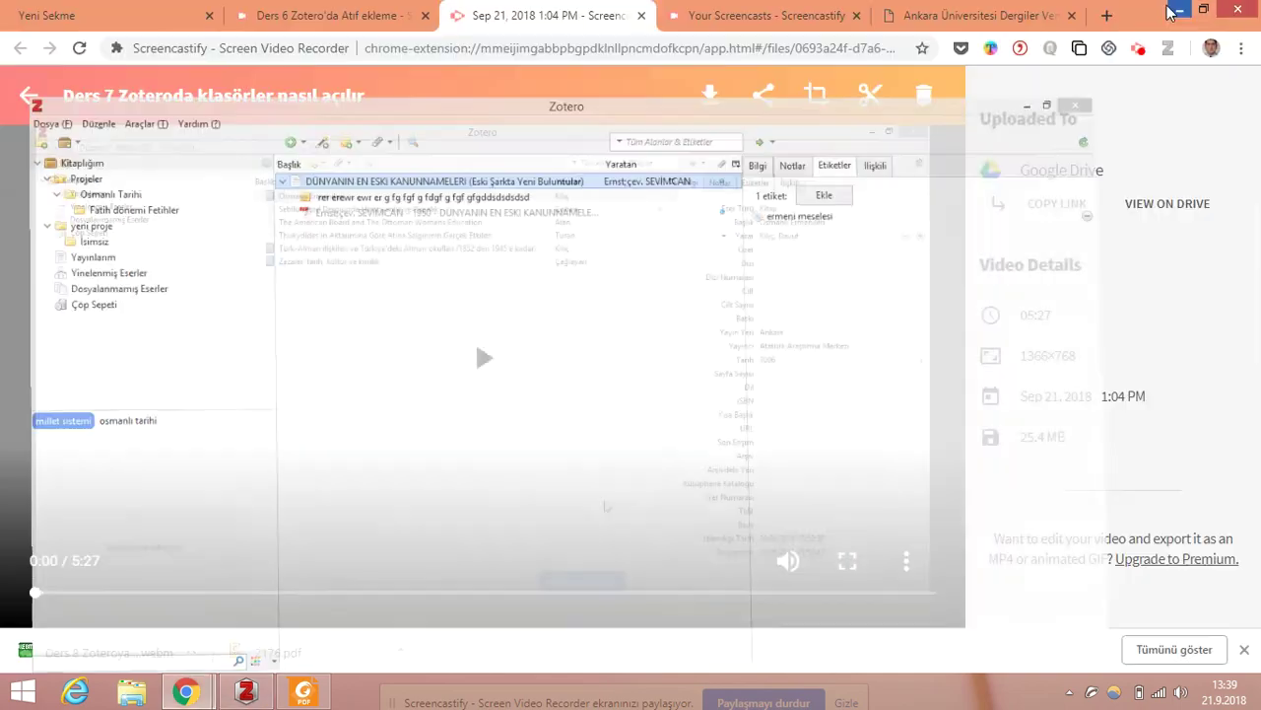